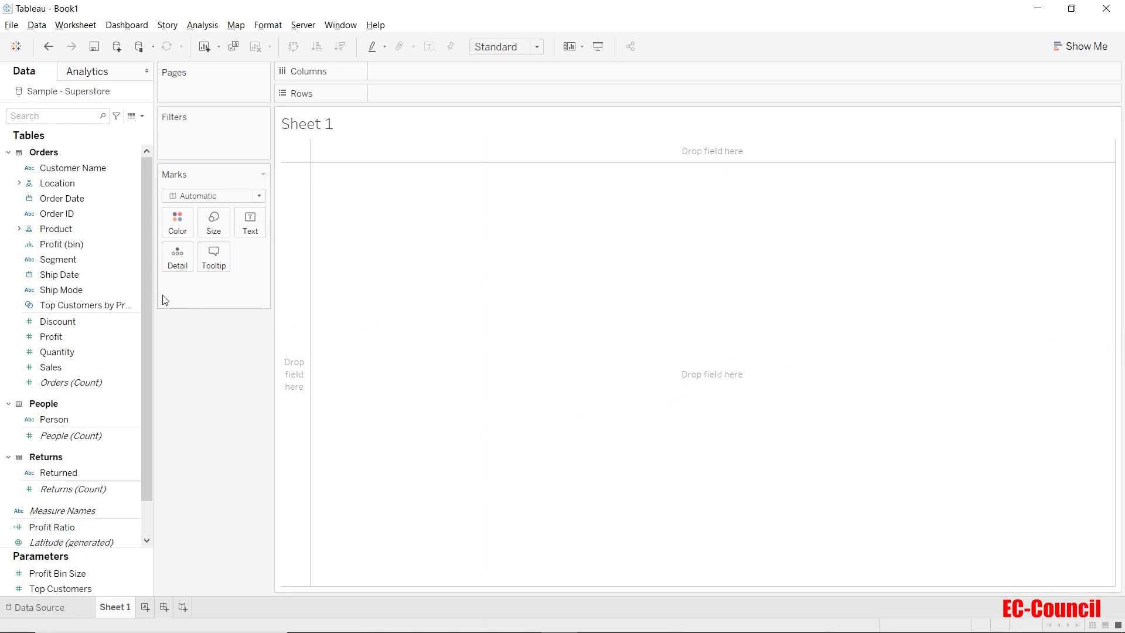
Place Segment and Ship Mode together on Columns and fit the view to Entire View
click(73, 260)
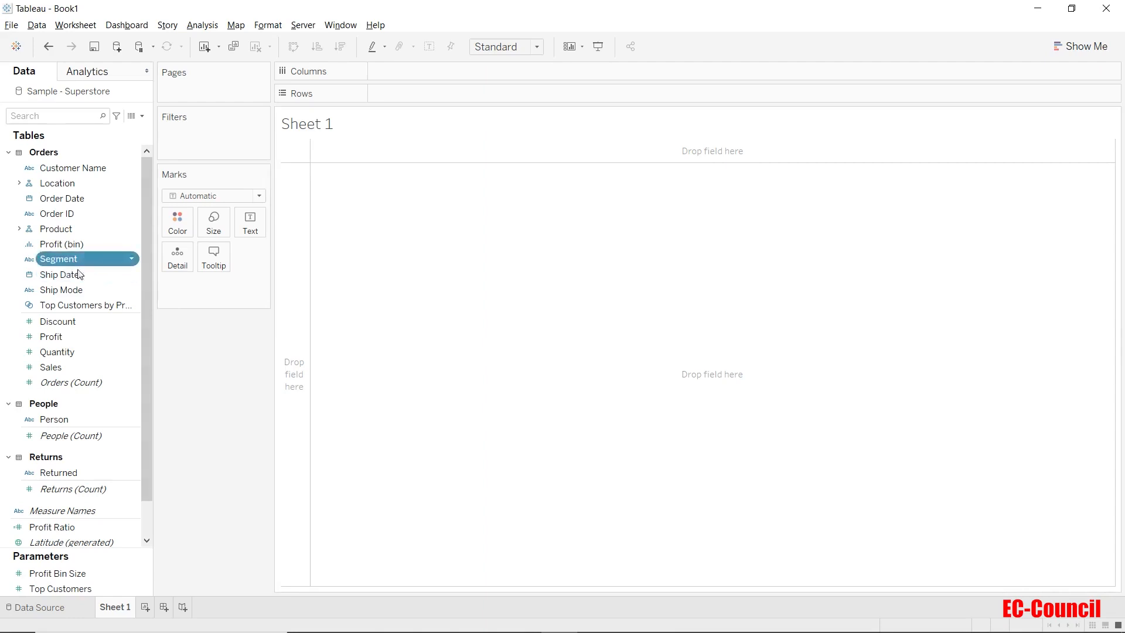
ctrl+click(81, 289)
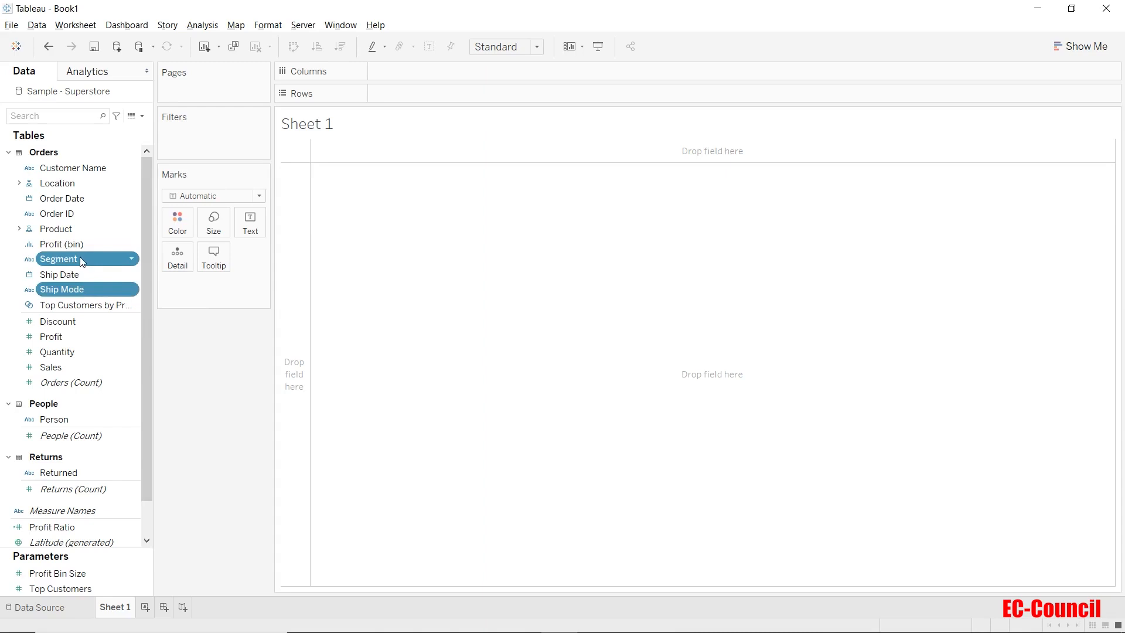
drag(80, 257, 448, 64)
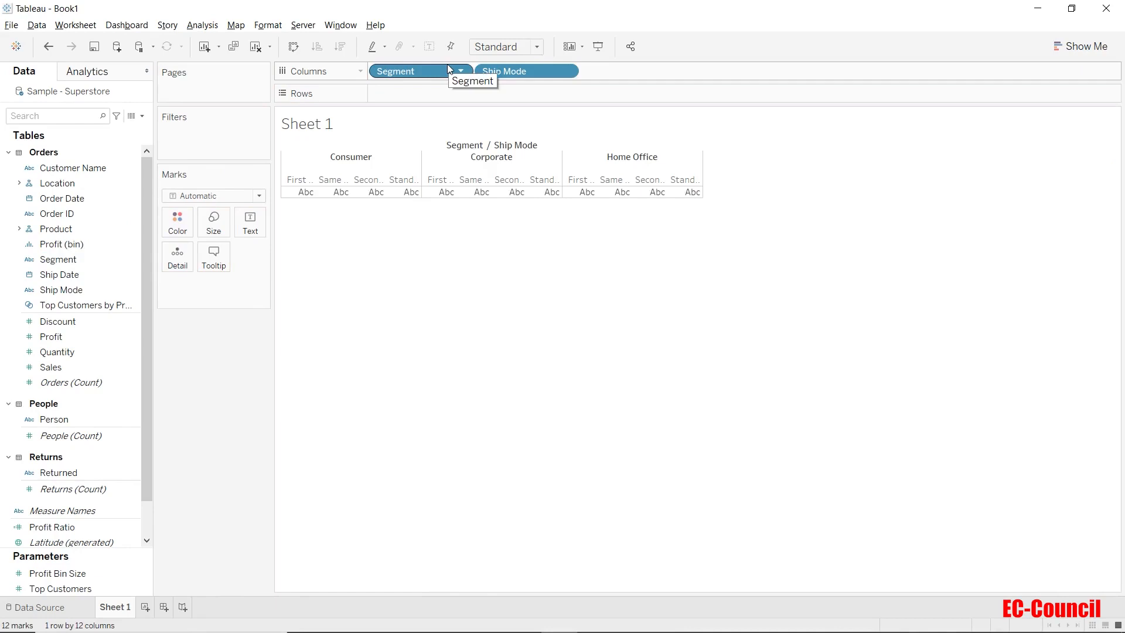
click(513, 51)
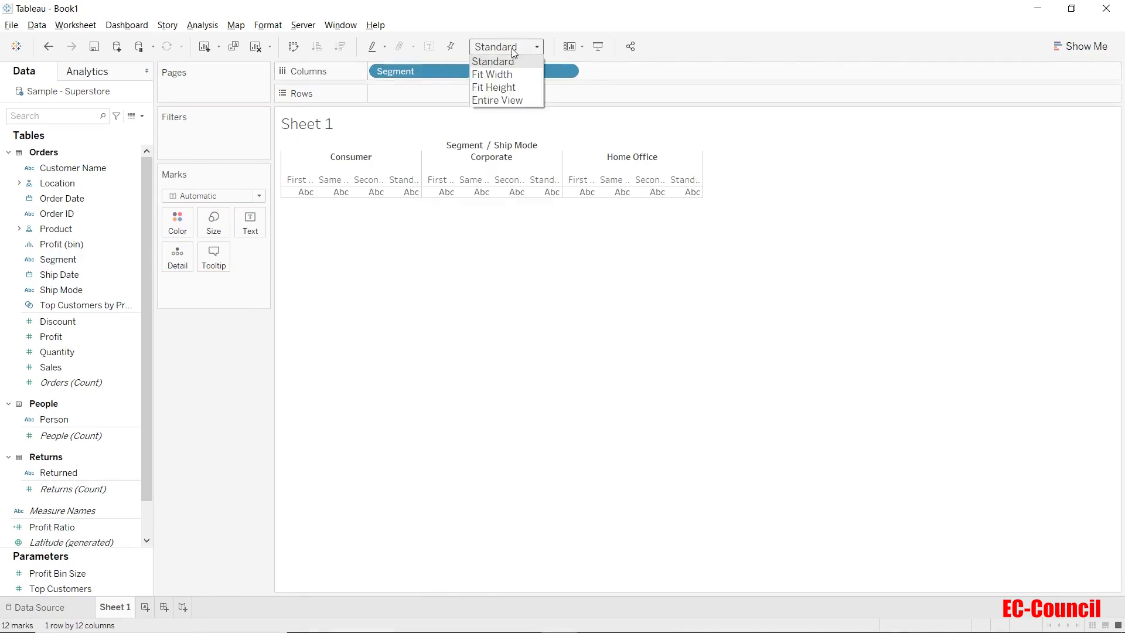
click(508, 100)
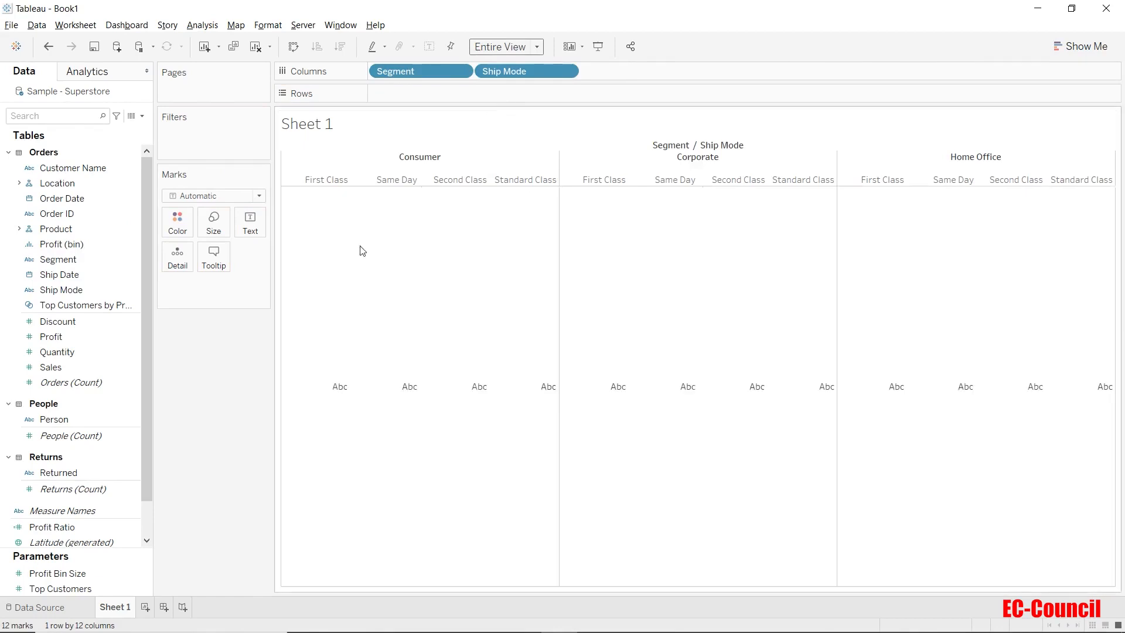
Put Sales on Rows and also use SUM(Sales) to color the bars
click(72, 367)
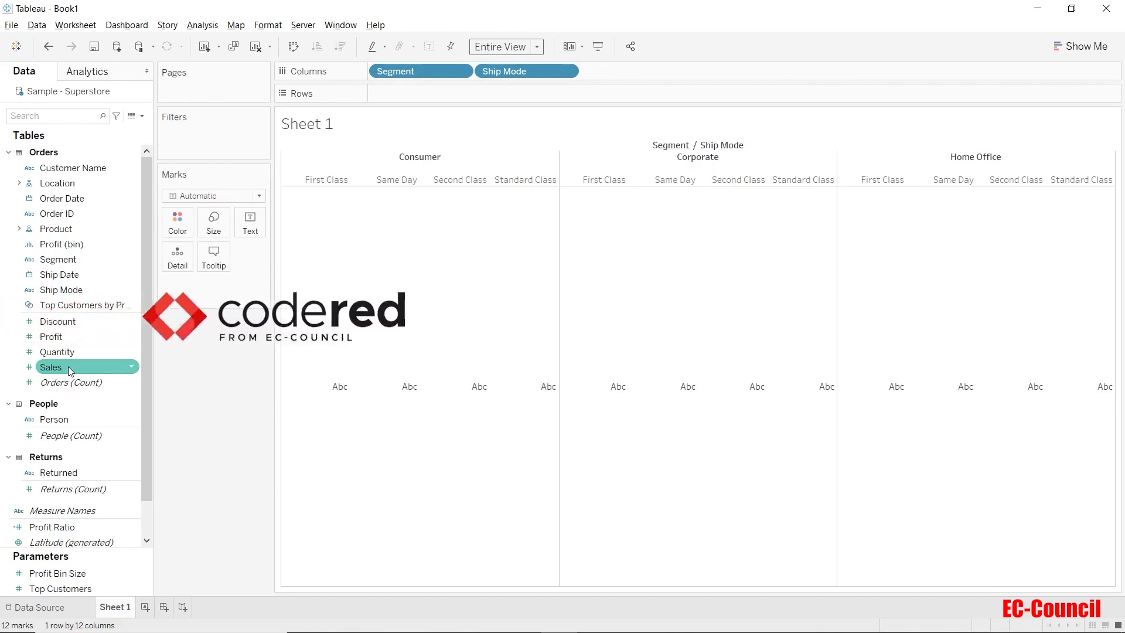
drag(71, 370, 438, 96)
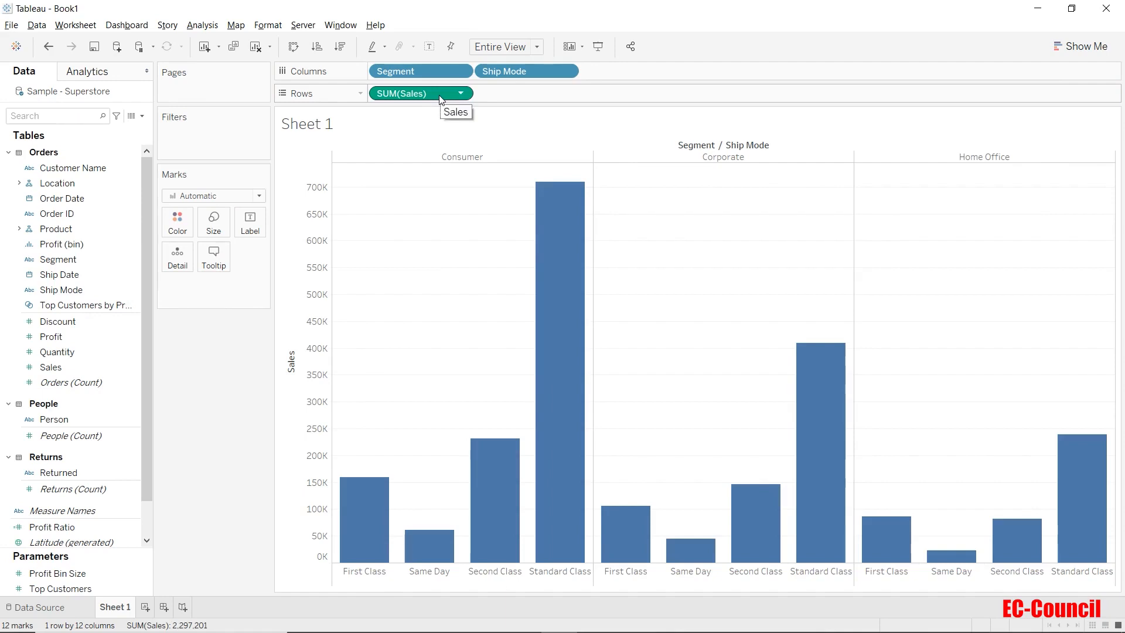
mouse_move(441, 99)
mouse_down()
mouse_move(373, 118)
mouse_move(184, 223)
mouse_up()
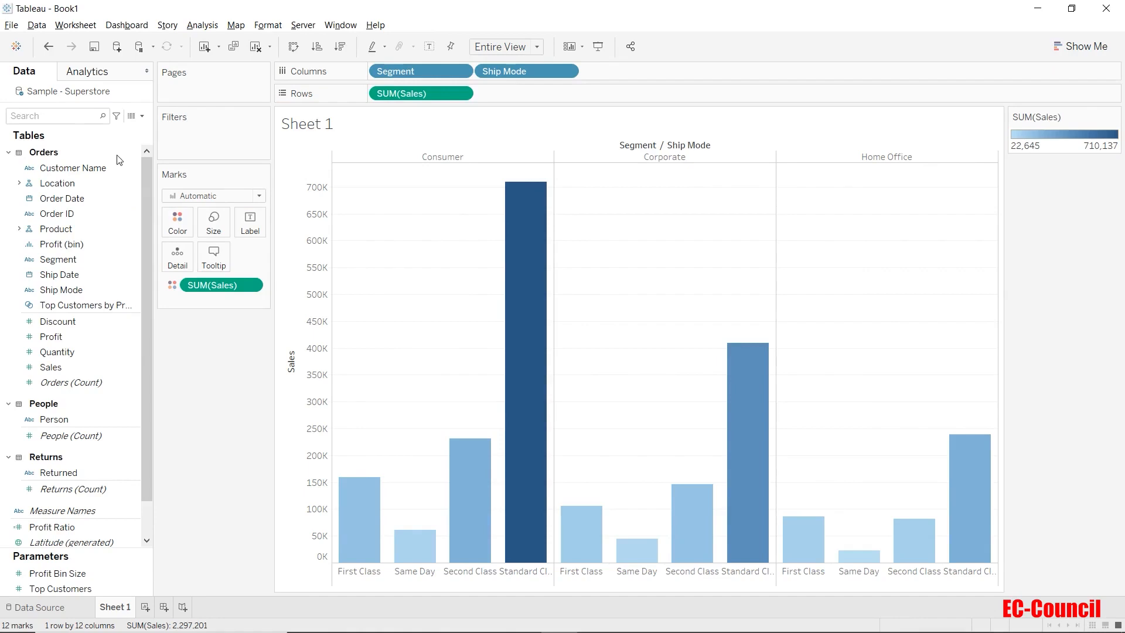
Add a Reference Line from the Analytics pane to the entire table
click(108, 74)
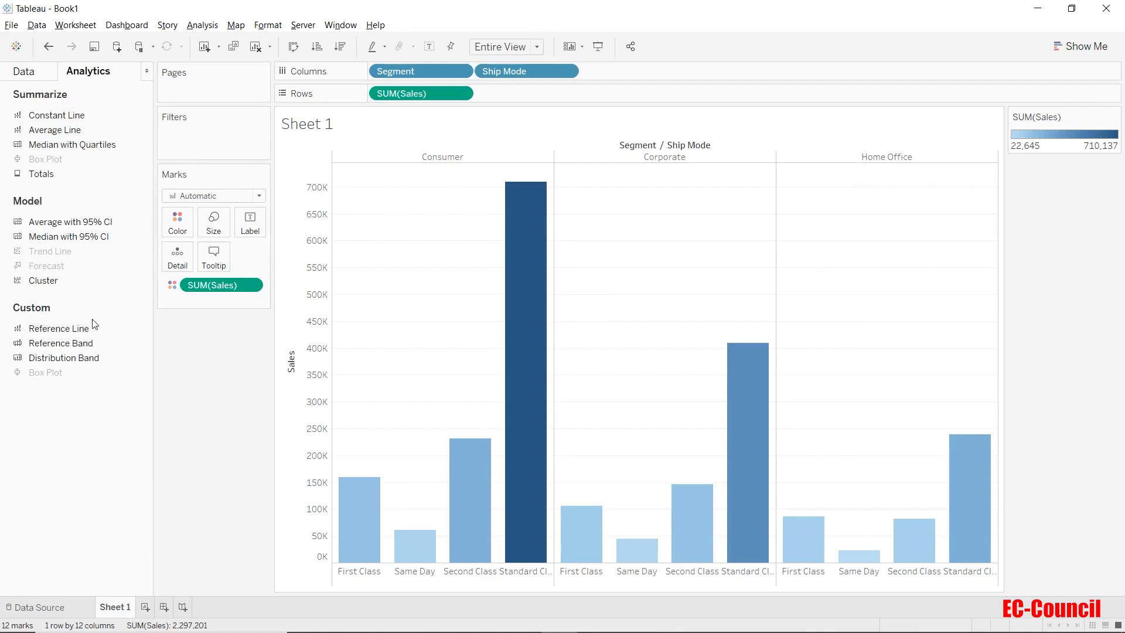
drag(93, 325, 319, 209)
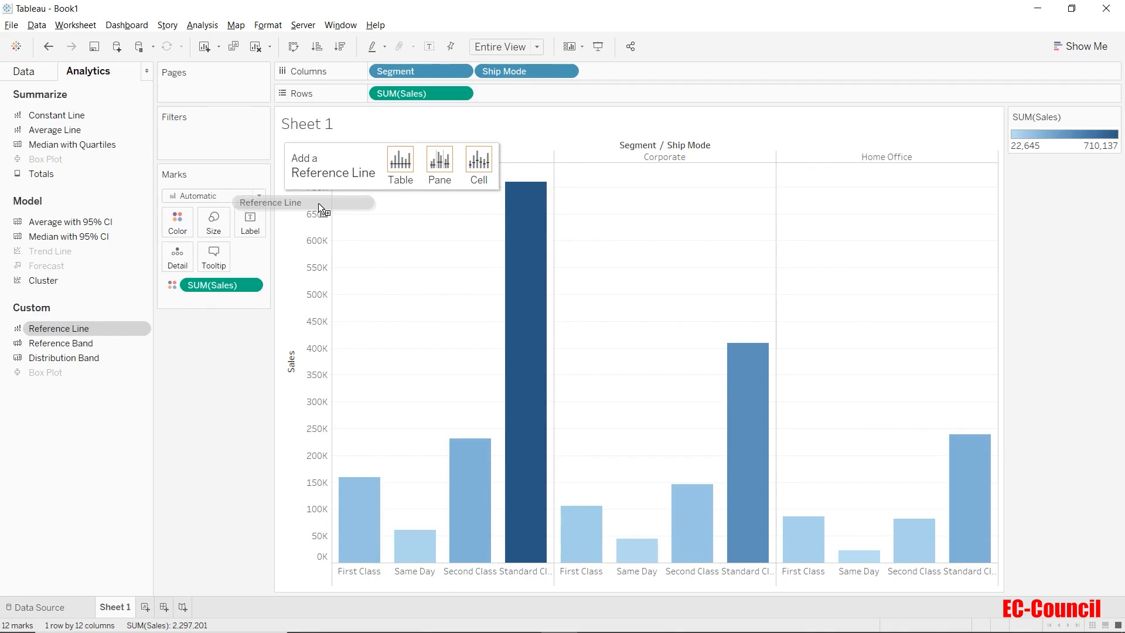
drag(318, 204, 320, 204)
drag(320, 202, 407, 167)
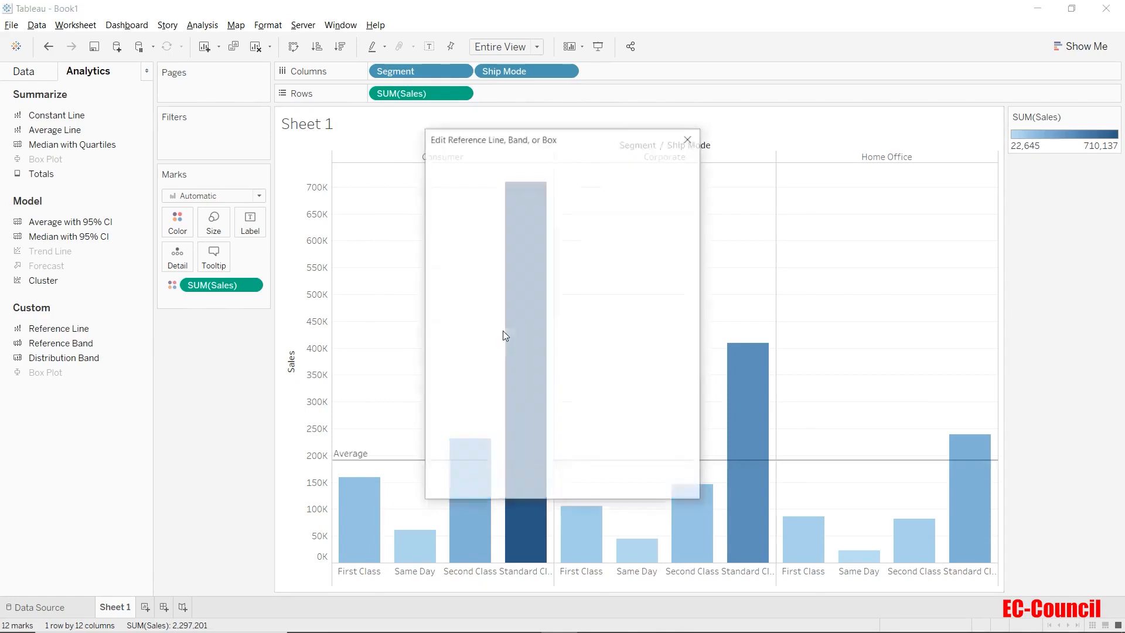
click(660, 486)
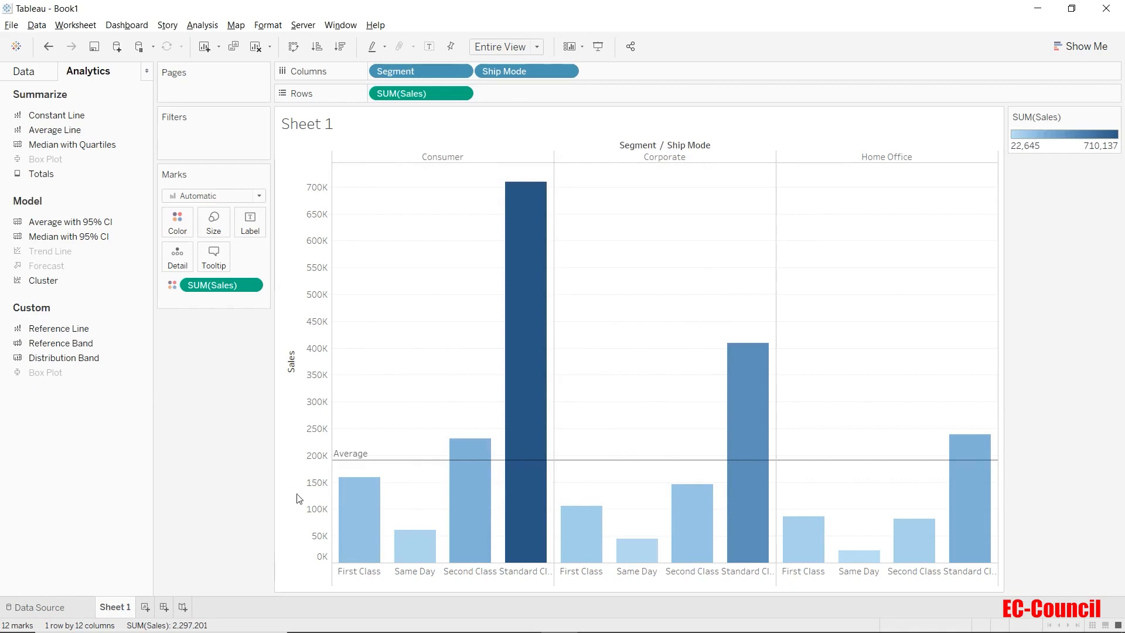
Remove the average reference line and undo the removal
mouse_move(375, 460)
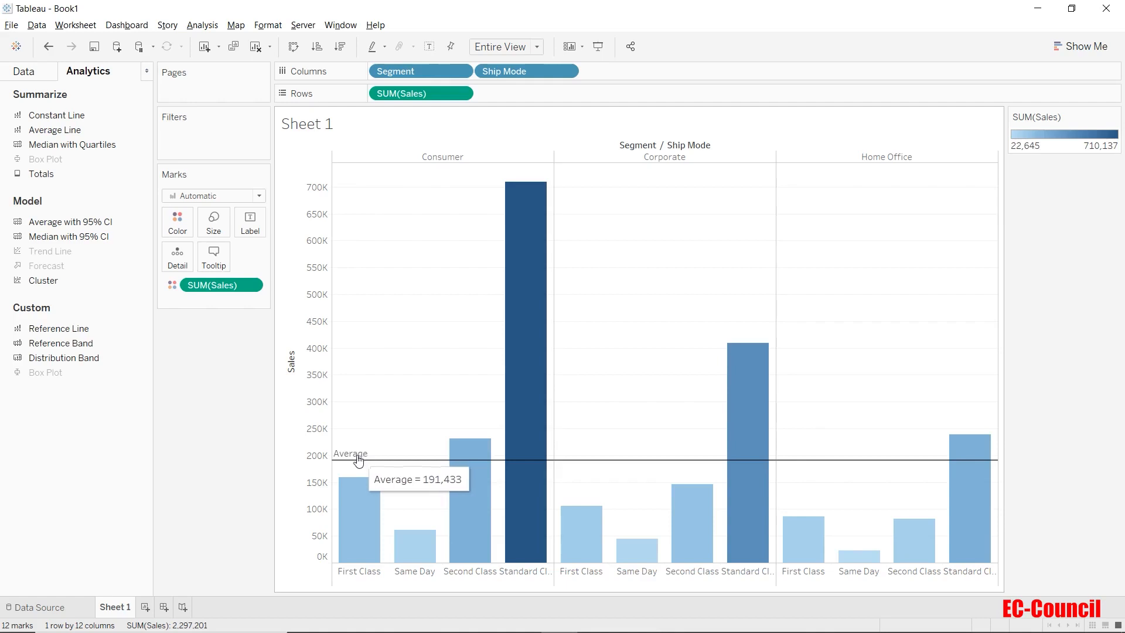
right_click(361, 460)
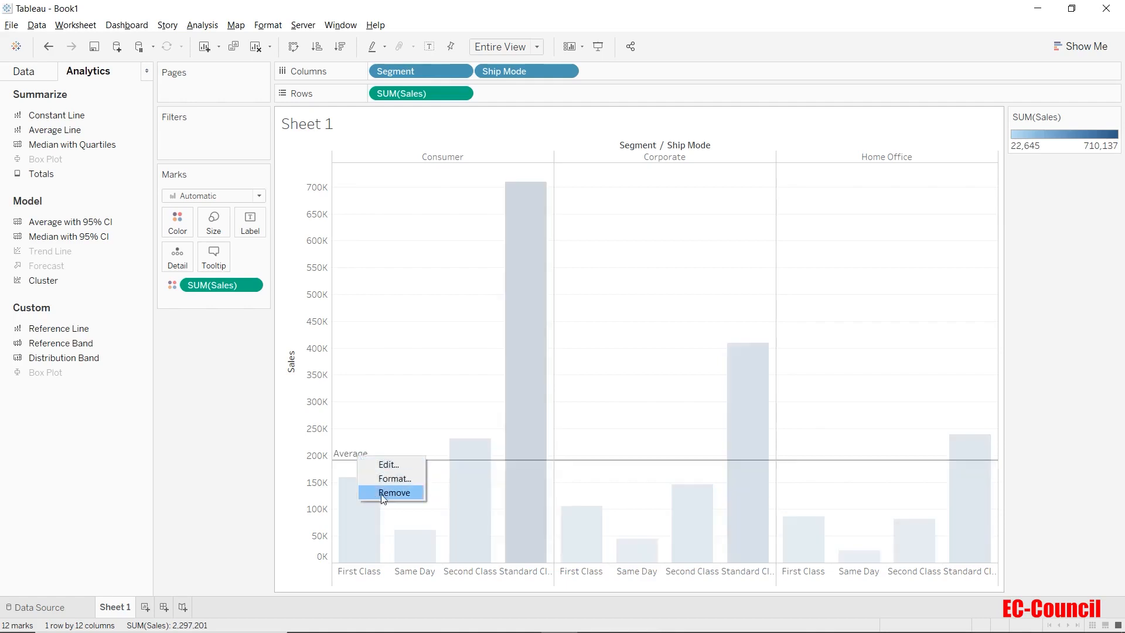
click(247, 445)
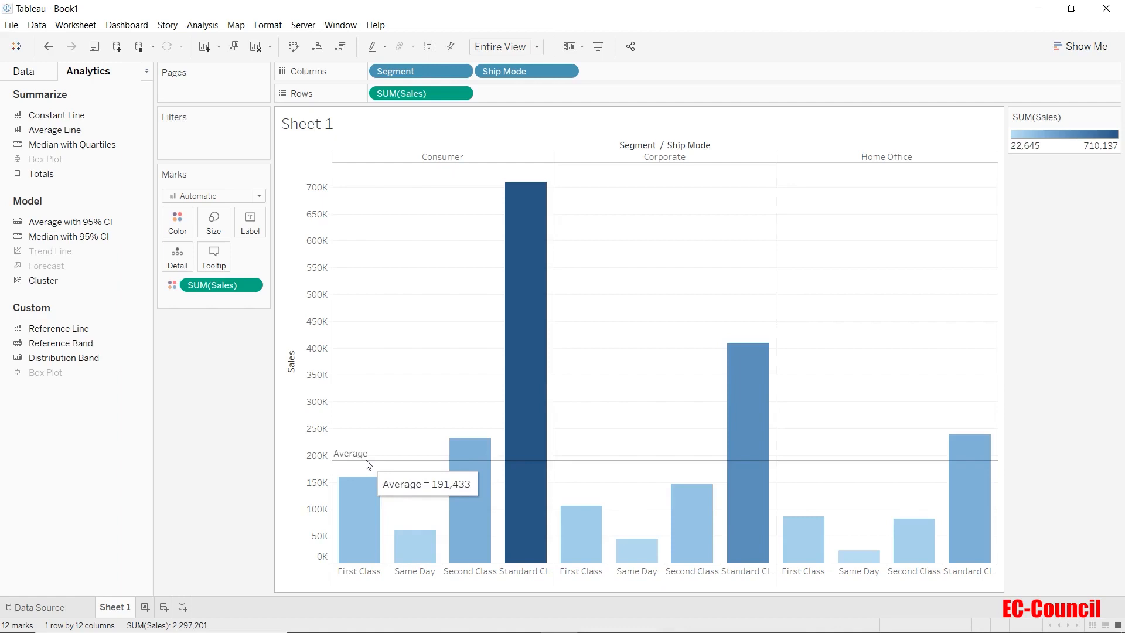
drag(368, 464, 203, 463)
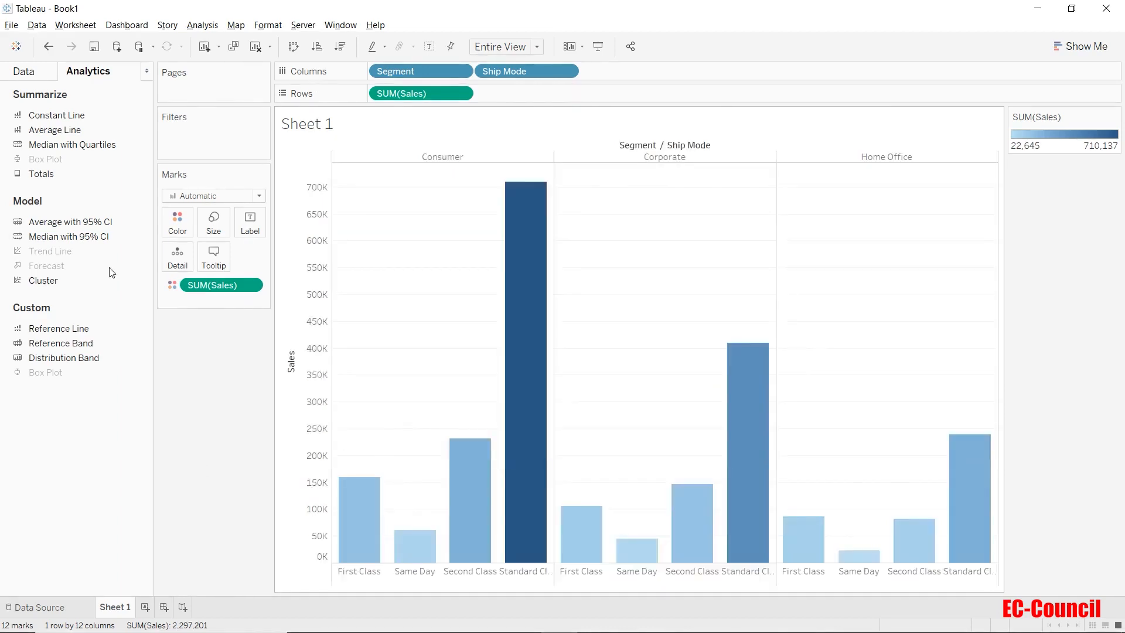
click(50, 47)
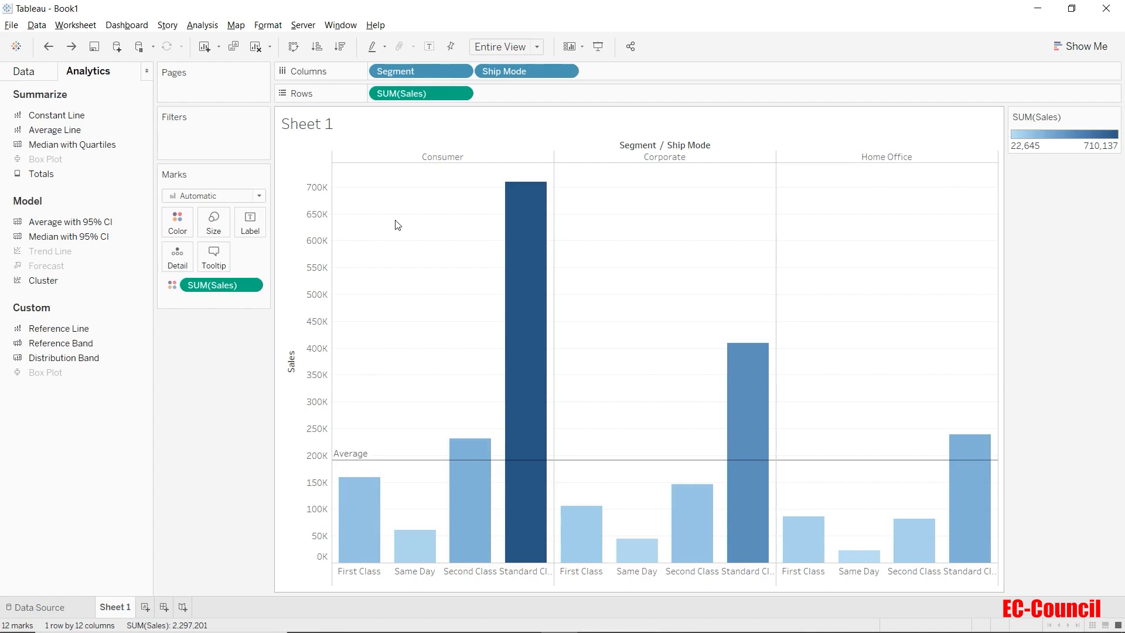
Select the tallest bars to inspect the recalculated average line, then clear the selection
drag(396, 183, 824, 479)
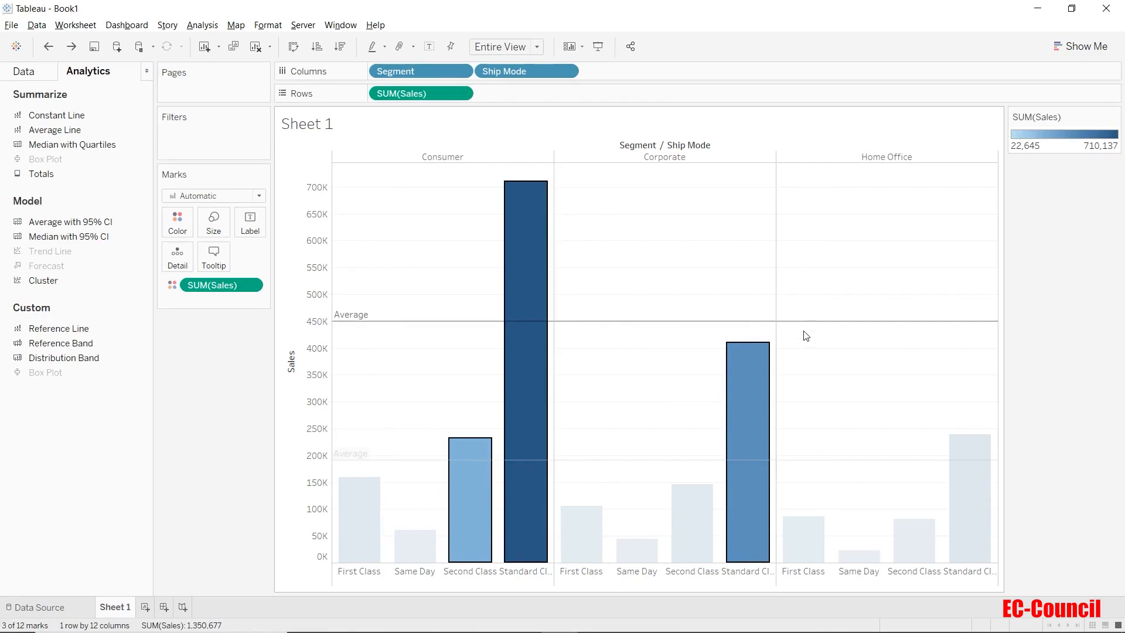
mouse_move(807, 323)
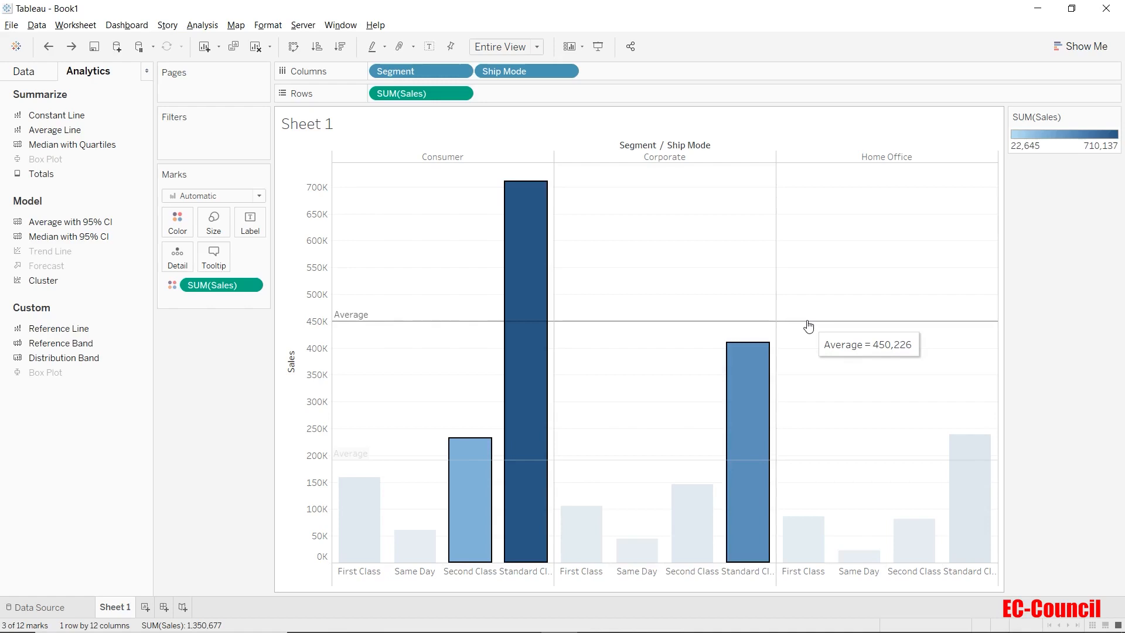
click(822, 262)
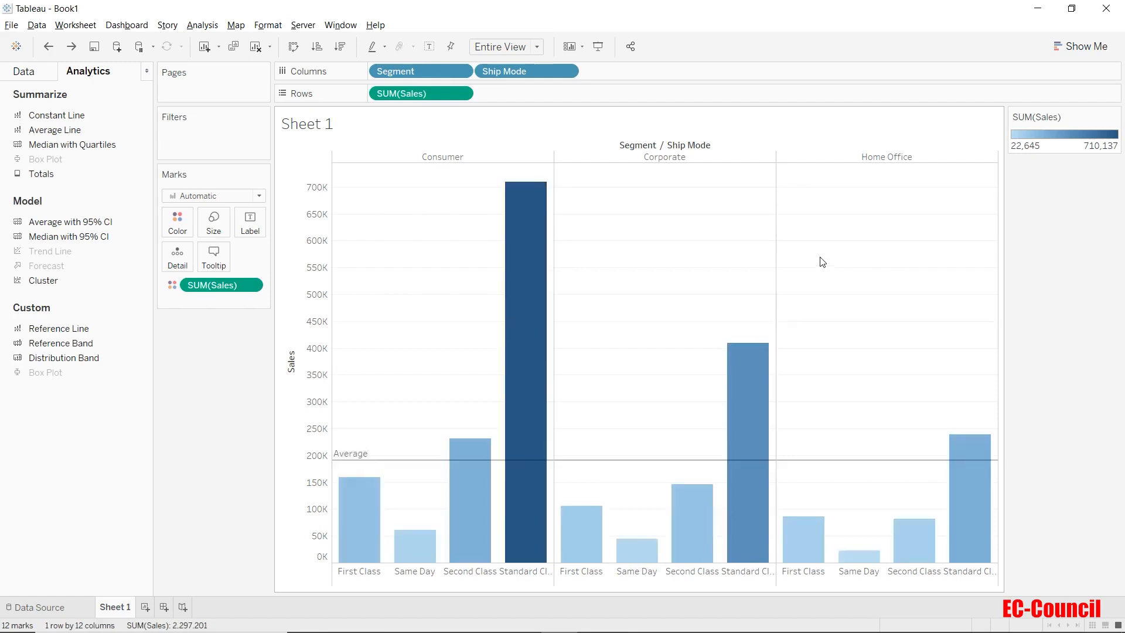
Open the reference line editor and preview Per Pane and Per Cell scopes before returning to Entire Table
right_click(838, 460)
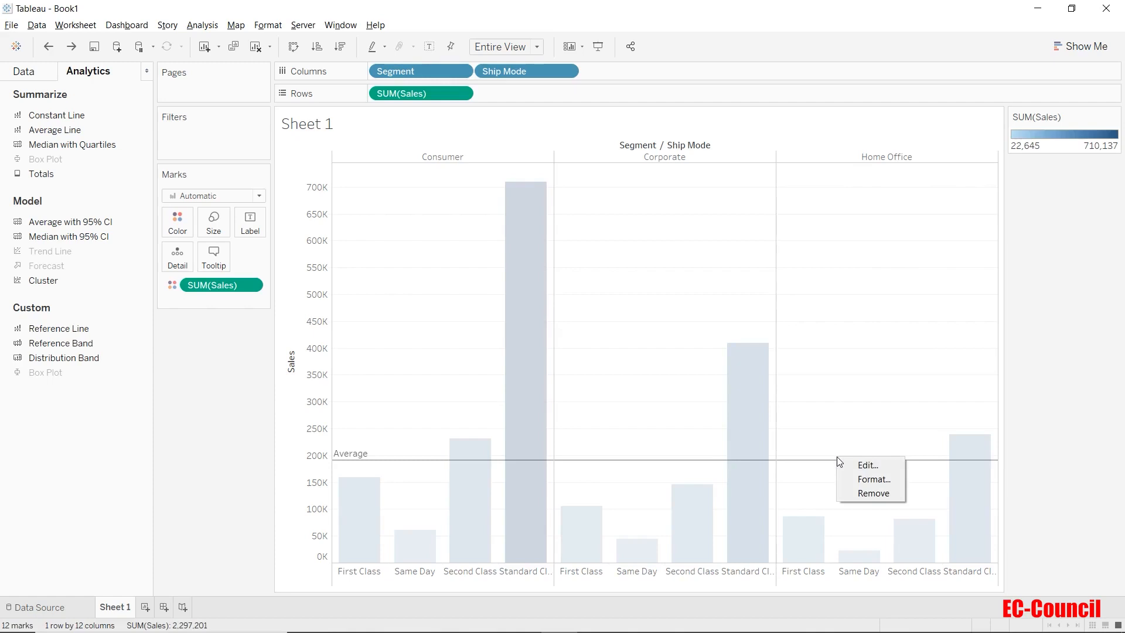
click(860, 467)
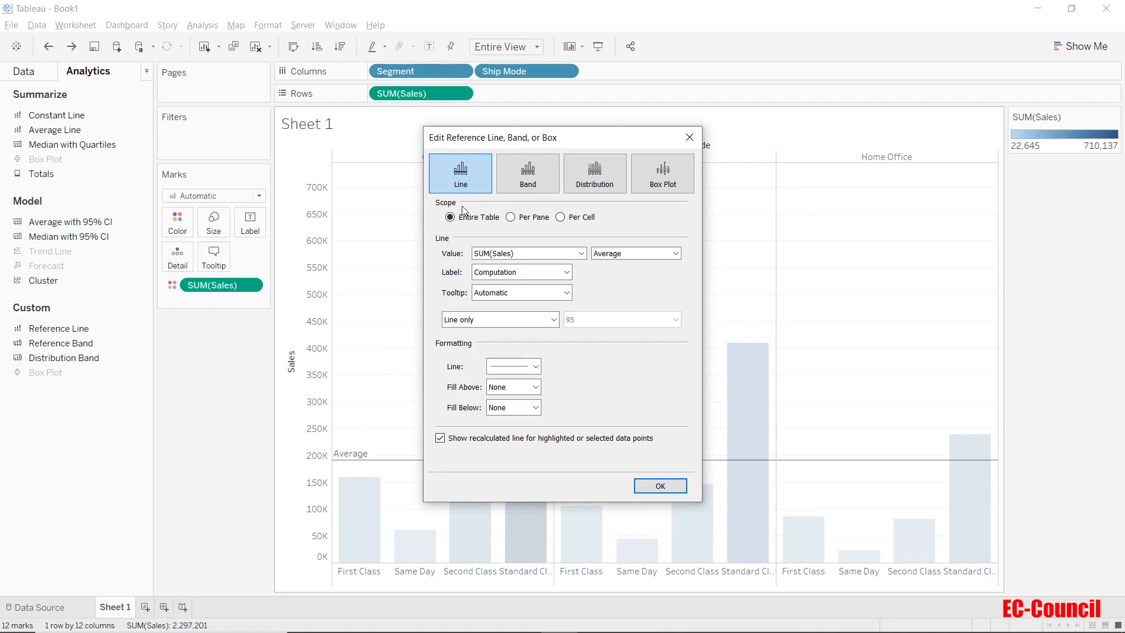
drag(549, 140, 144, 123)
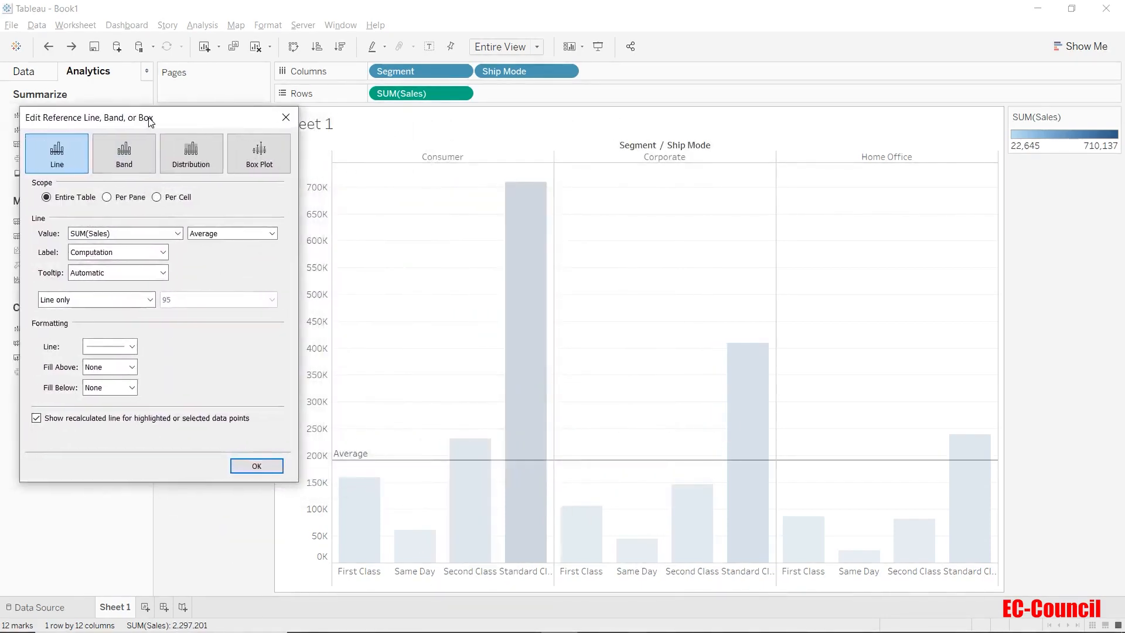
click(106, 199)
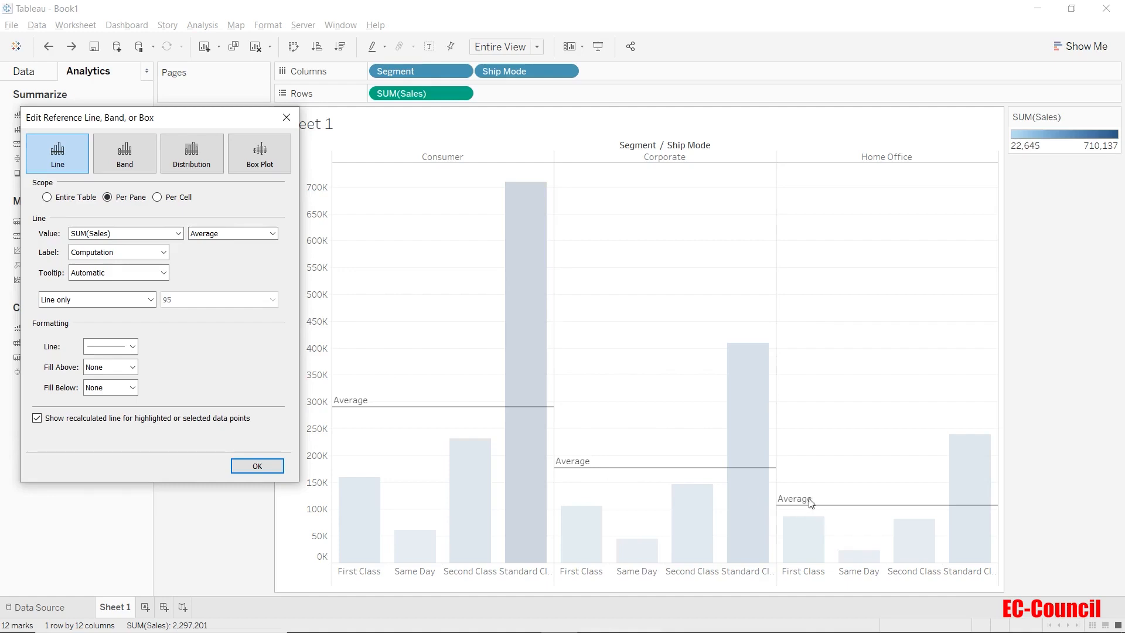
click(159, 201)
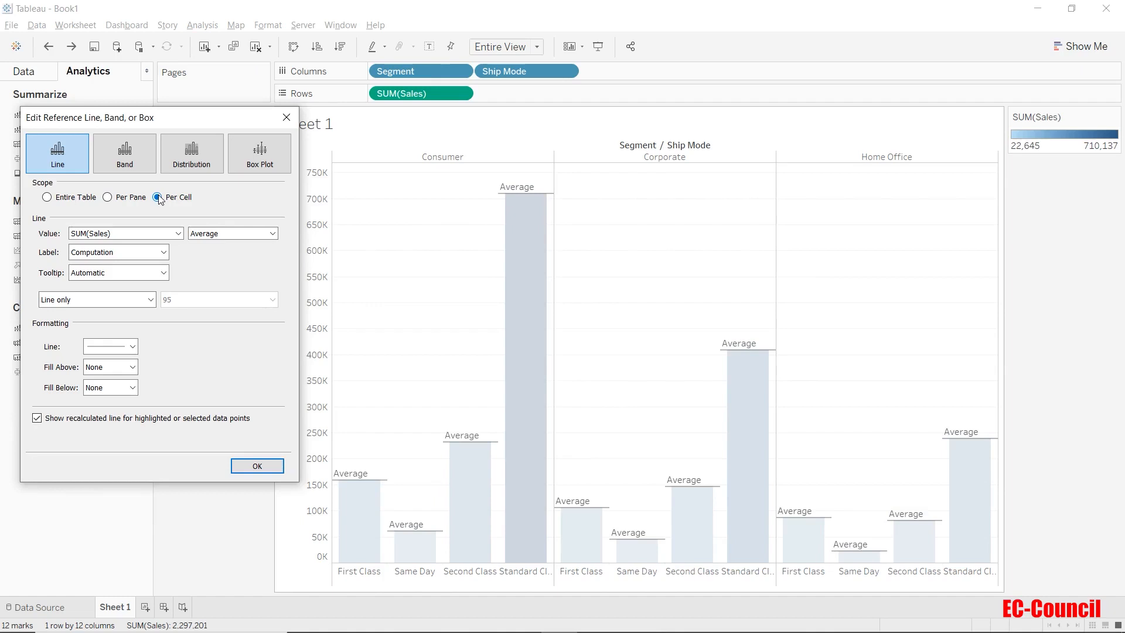
click(47, 198)
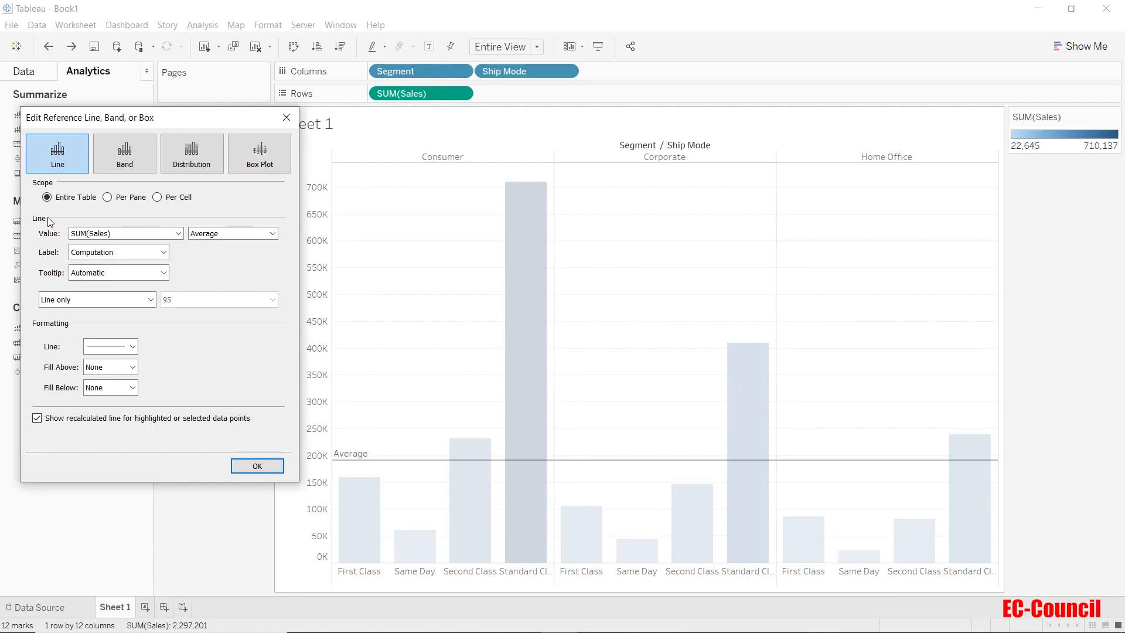
Set the reference line's aggregation for SUM(Sales) to Maximum
click(90, 235)
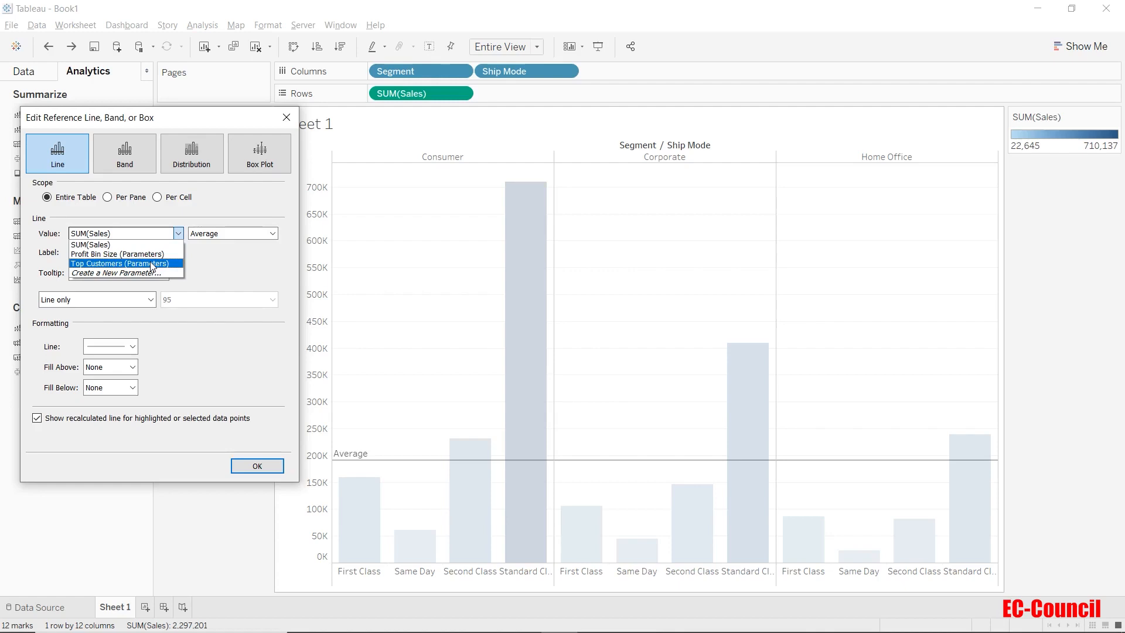
click(245, 271)
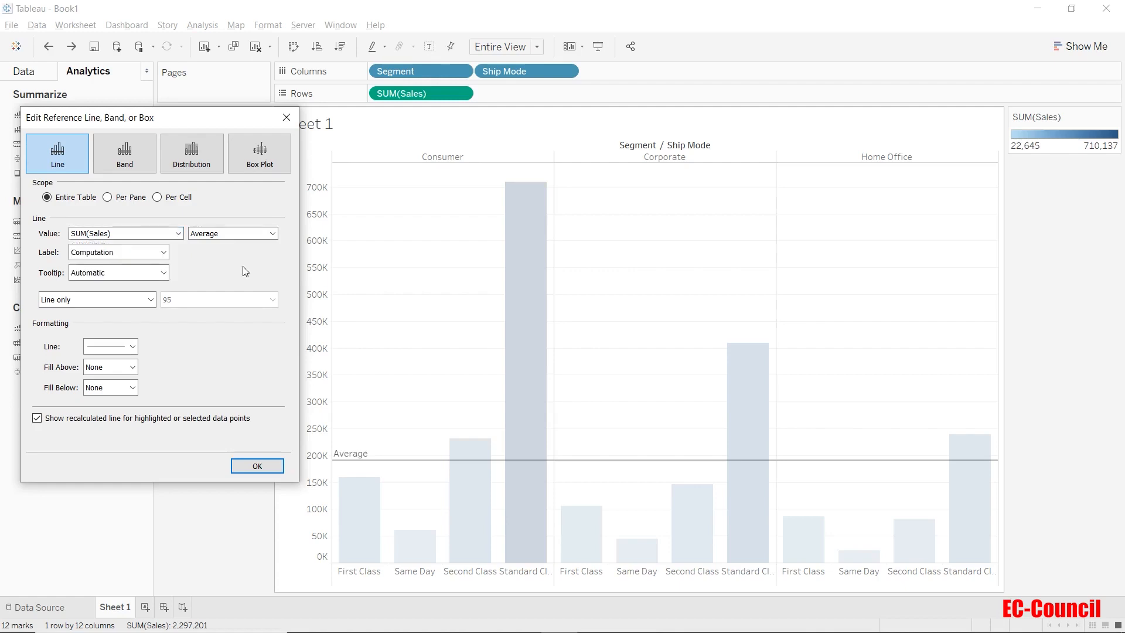
click(248, 235)
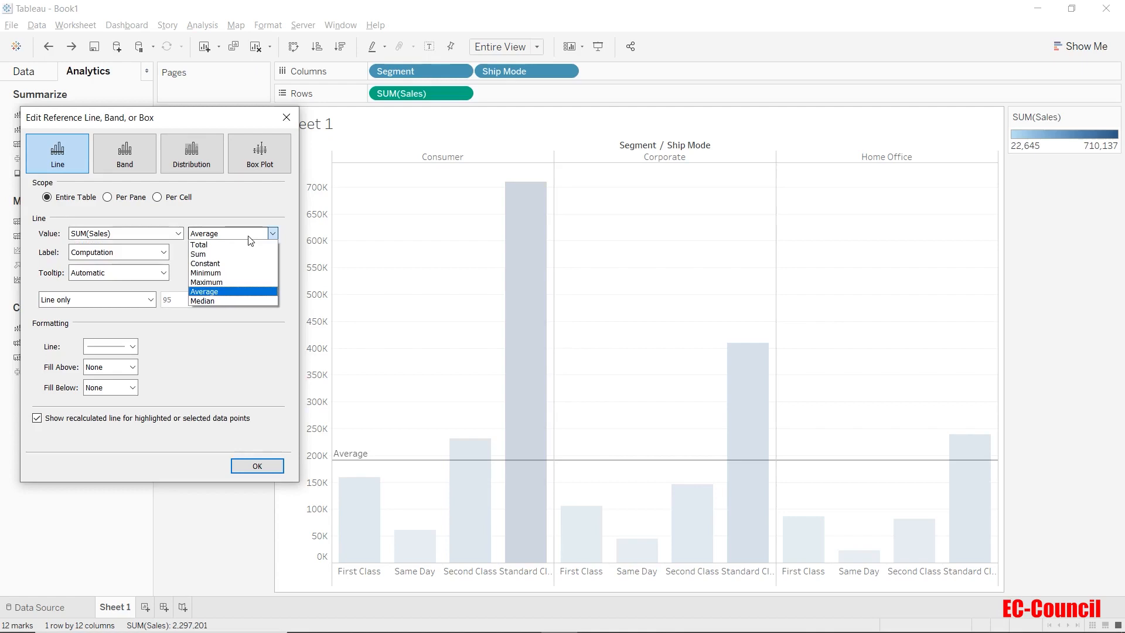
click(234, 282)
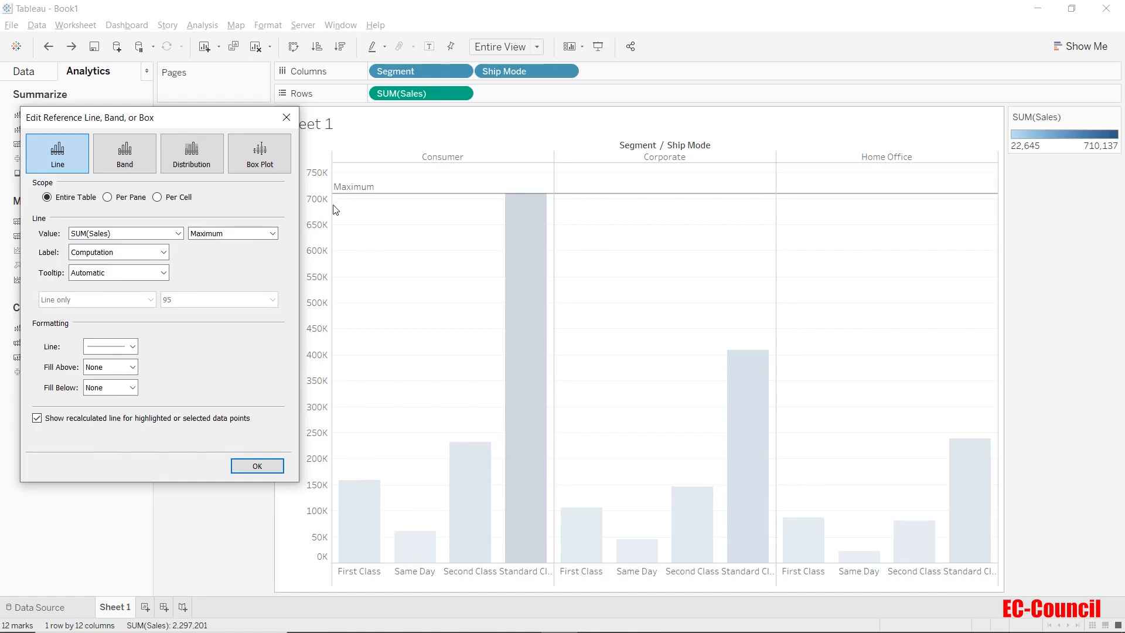
Preview the None, Value and Computation label options for the maximum reference line
click(163, 252)
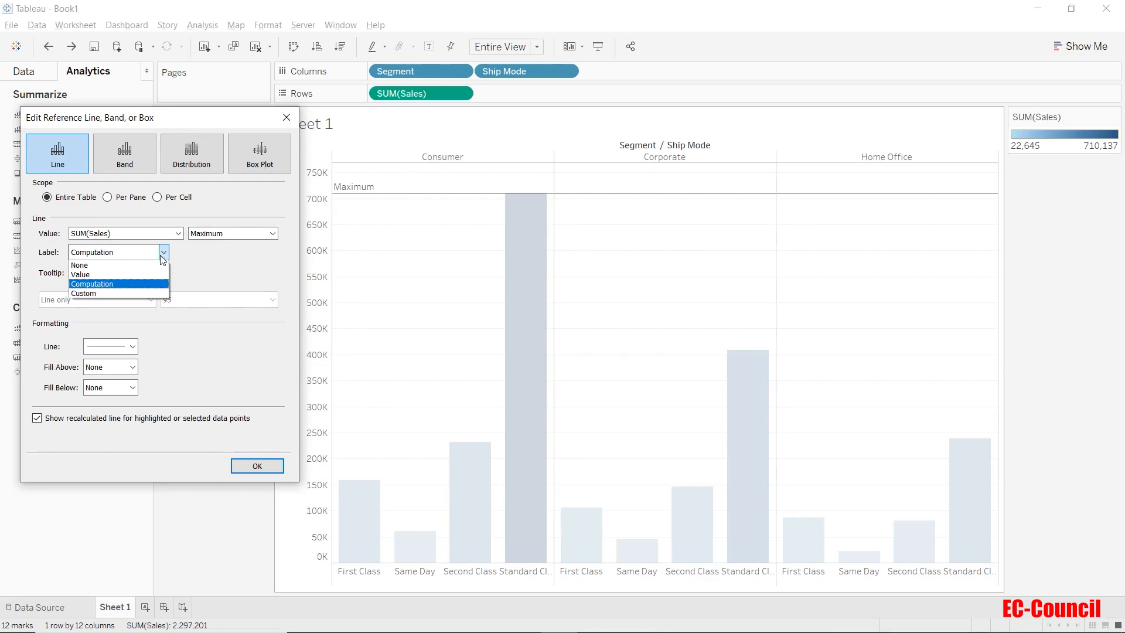
click(160, 265)
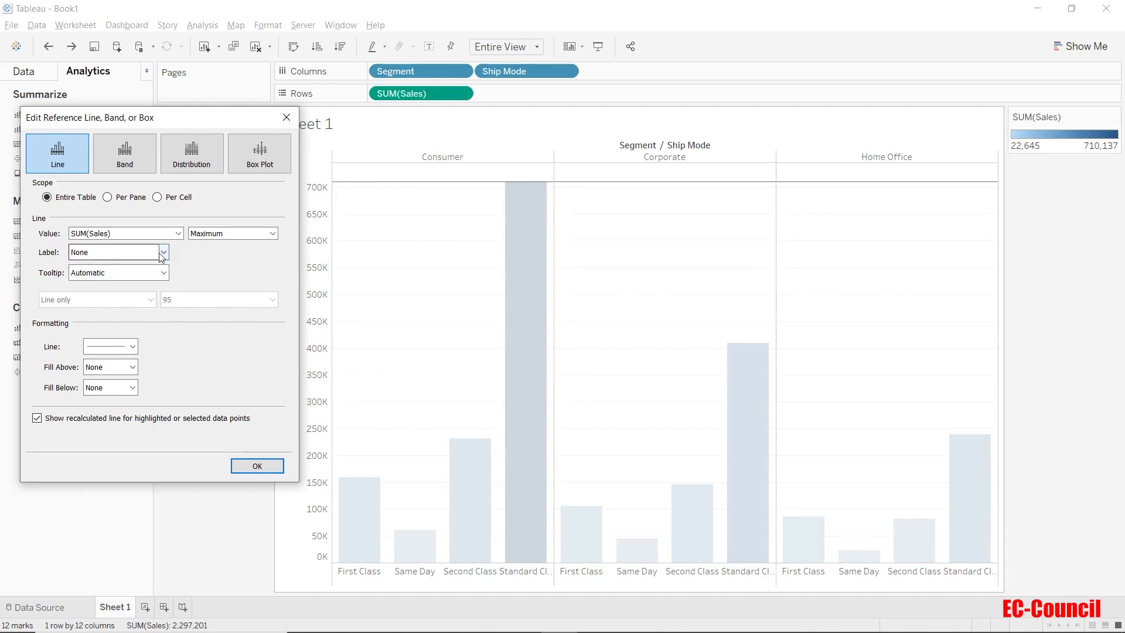
click(163, 254)
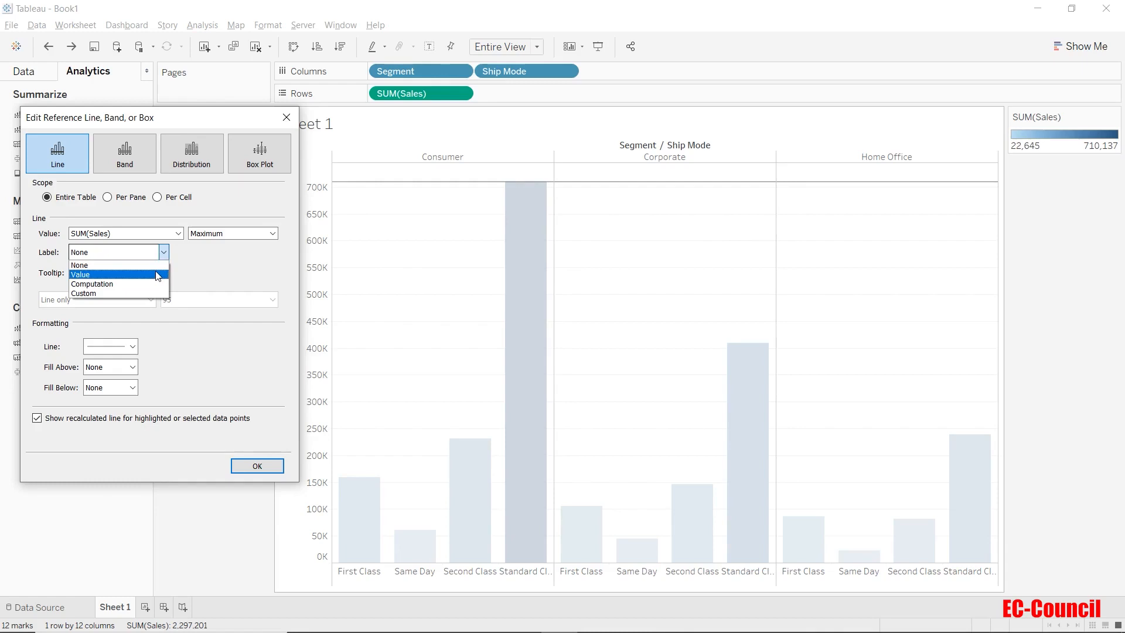
click(158, 274)
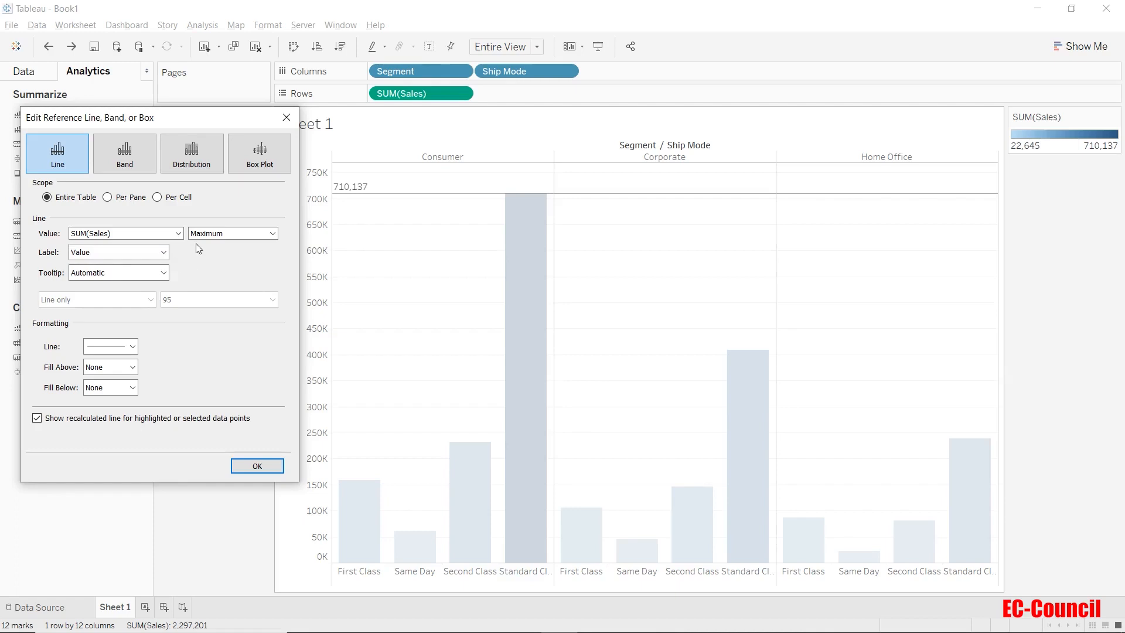
click(164, 252)
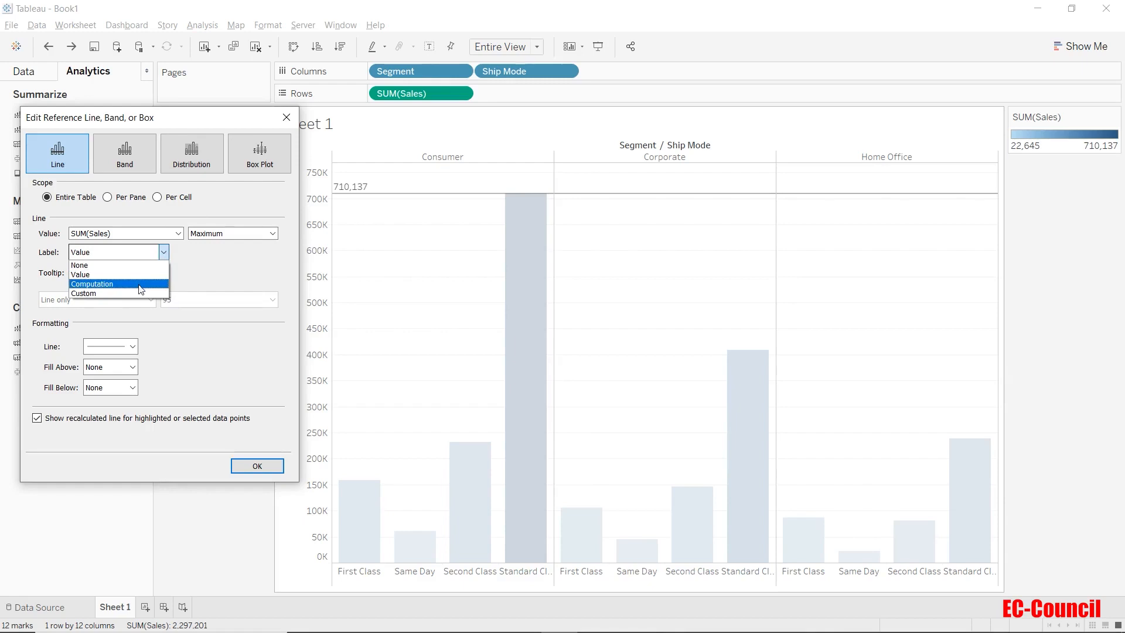
click(141, 284)
click(137, 253)
Set the reference line's label to Custom with the text "MAX : " followed by the inserted Value field
click(129, 293)
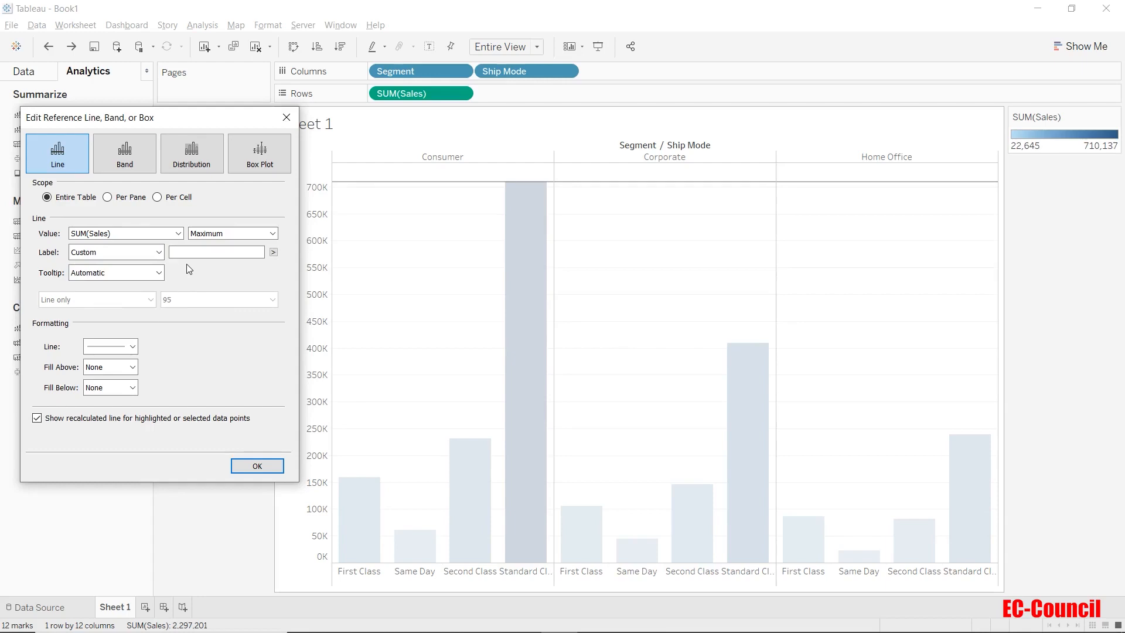
click(189, 253)
text(MAX:)
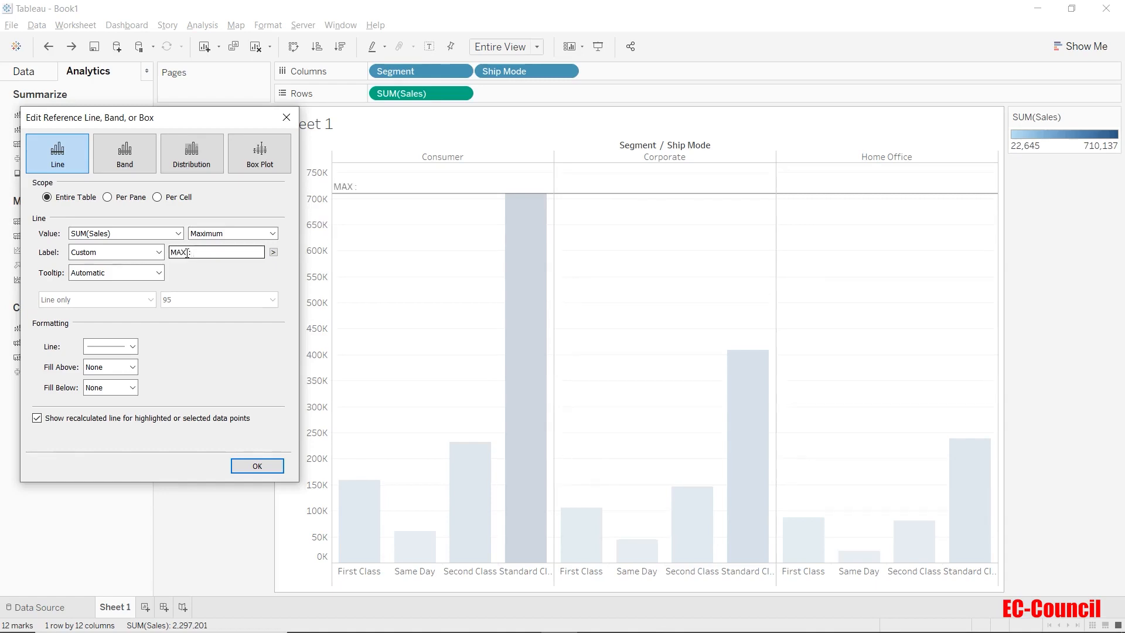
click(274, 253)
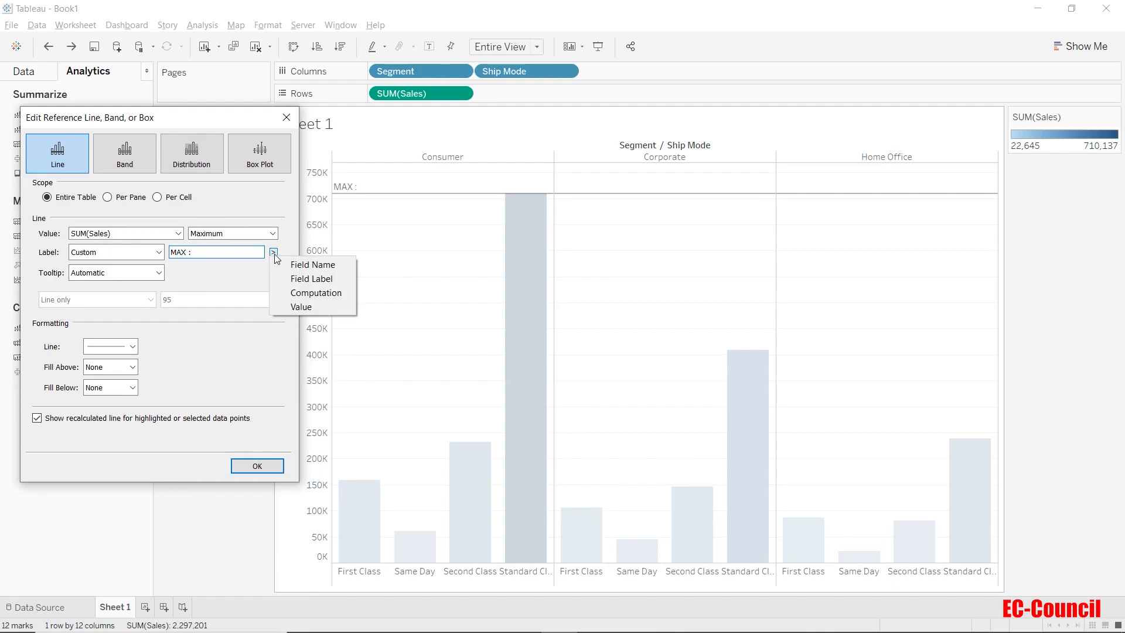
click(282, 306)
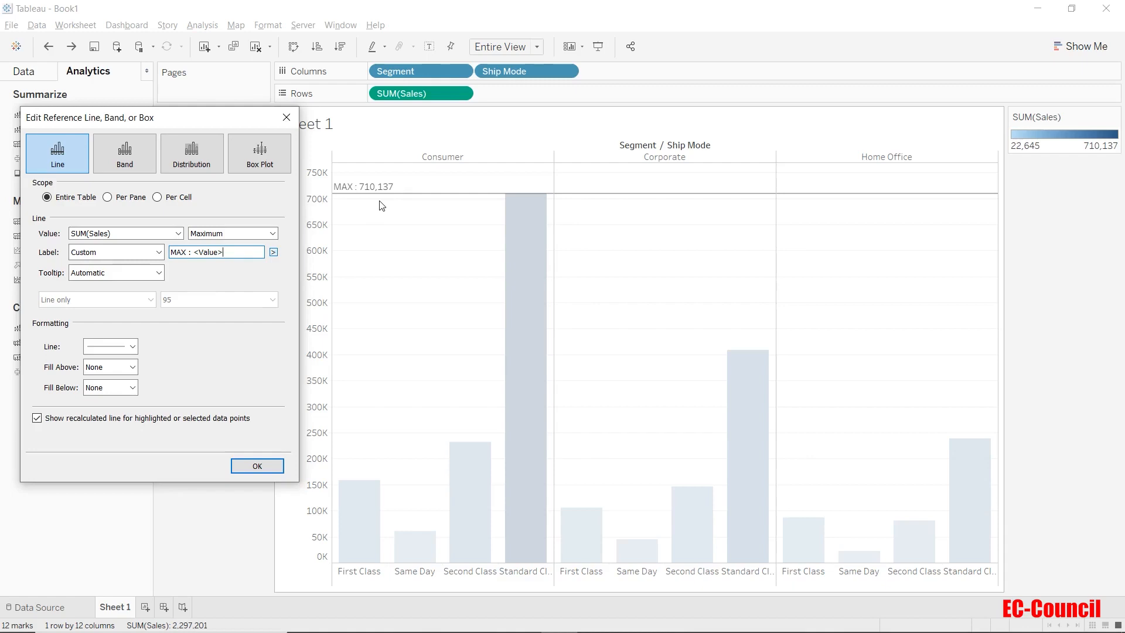
Format the reference line as a thicker red dashed line
click(159, 273)
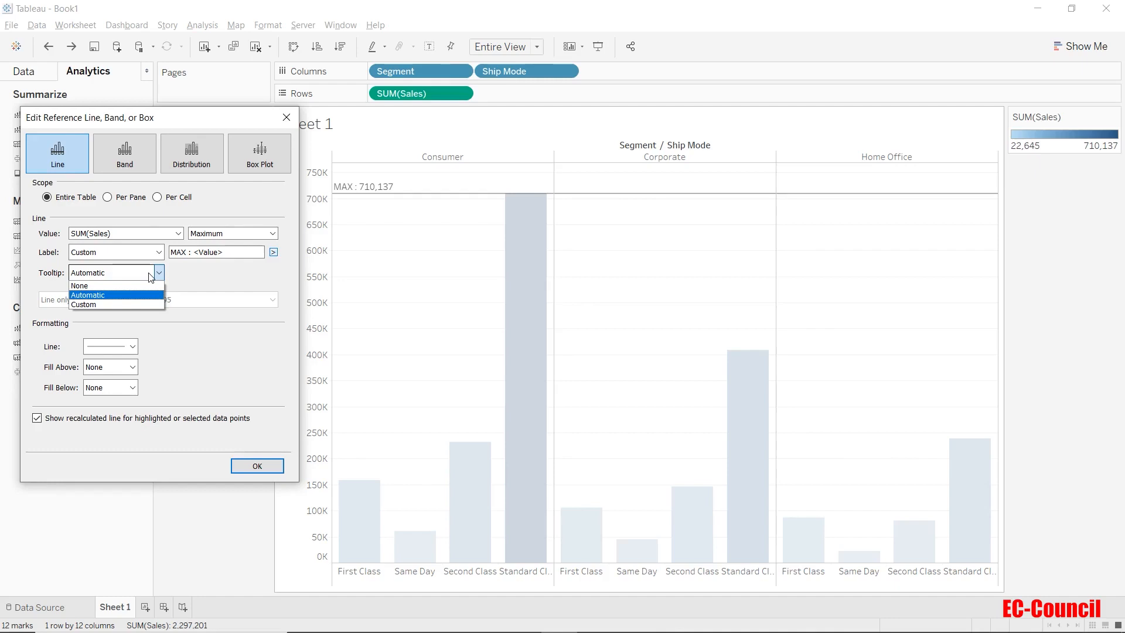
click(199, 273)
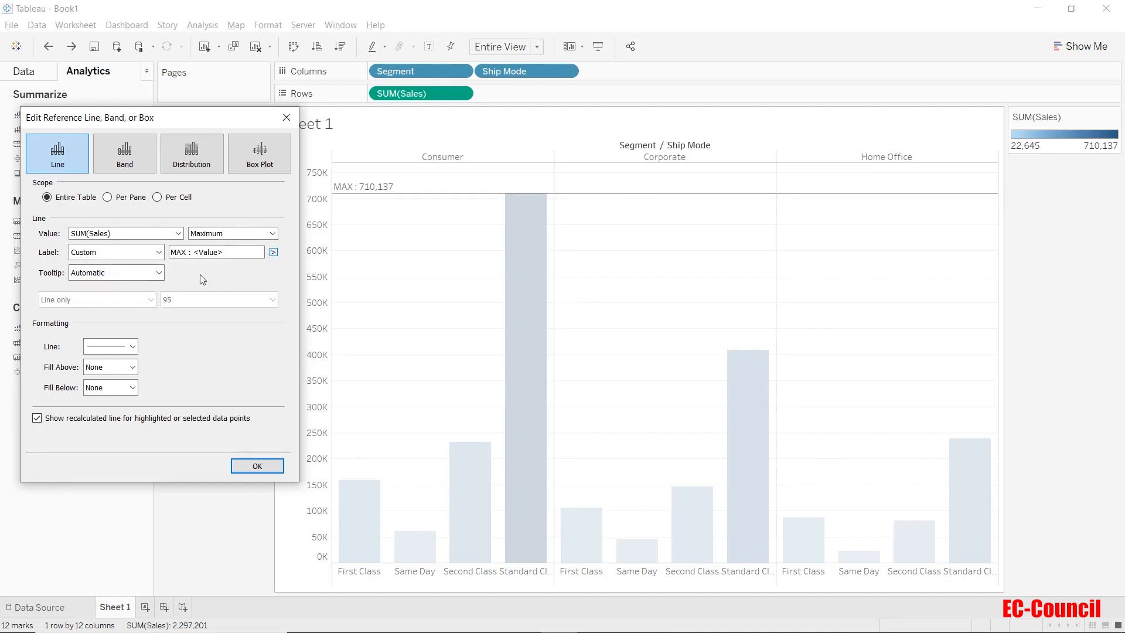
click(134, 346)
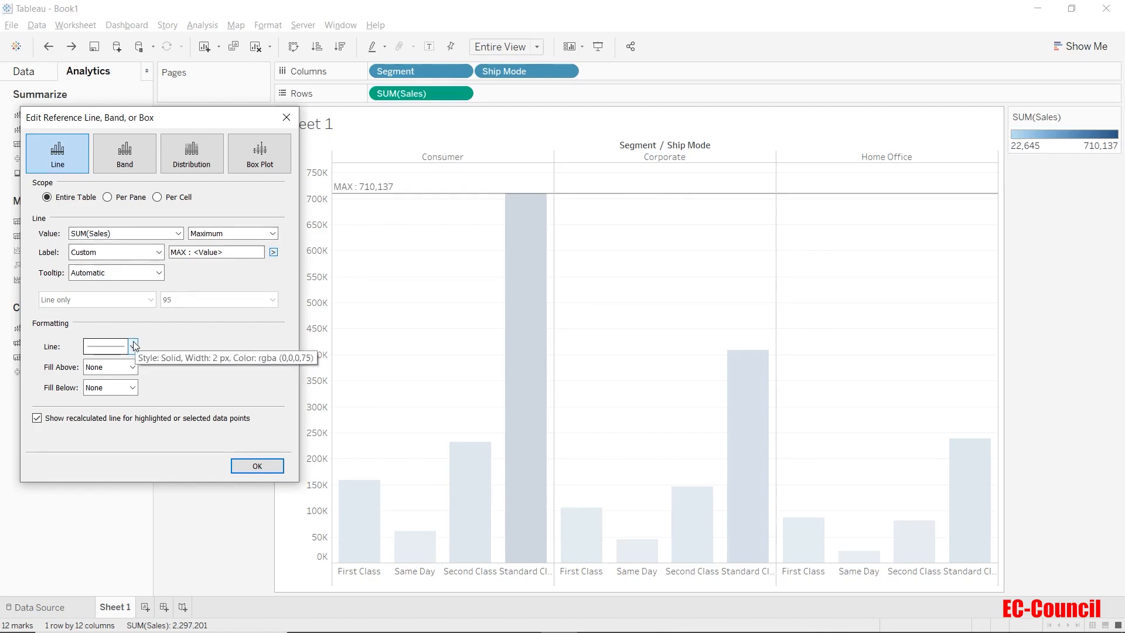
click(135, 346)
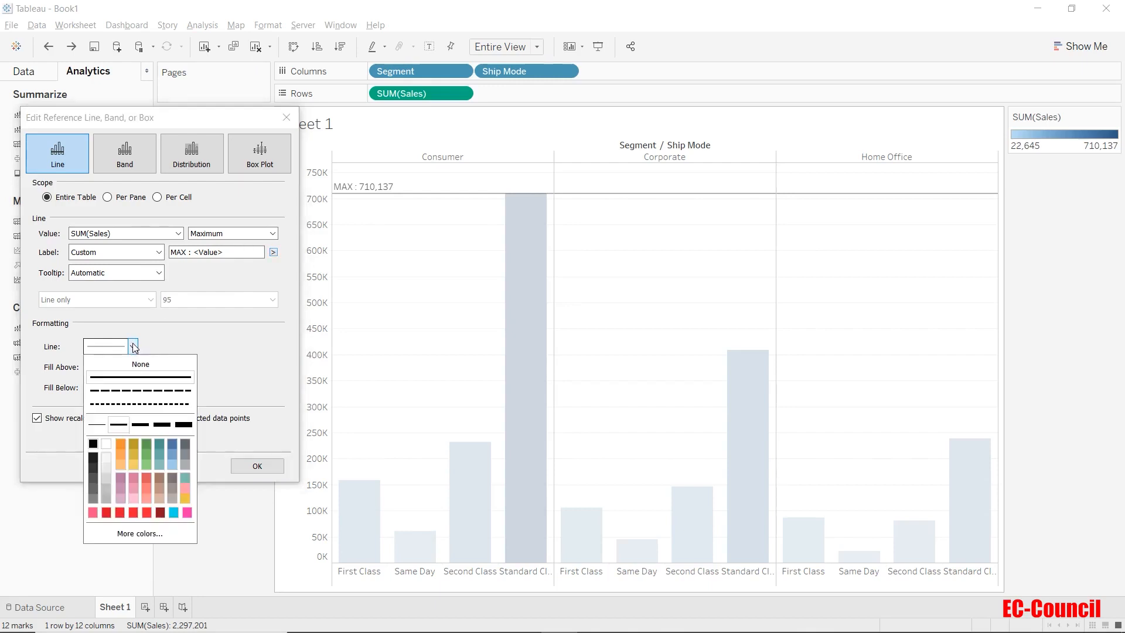
click(136, 389)
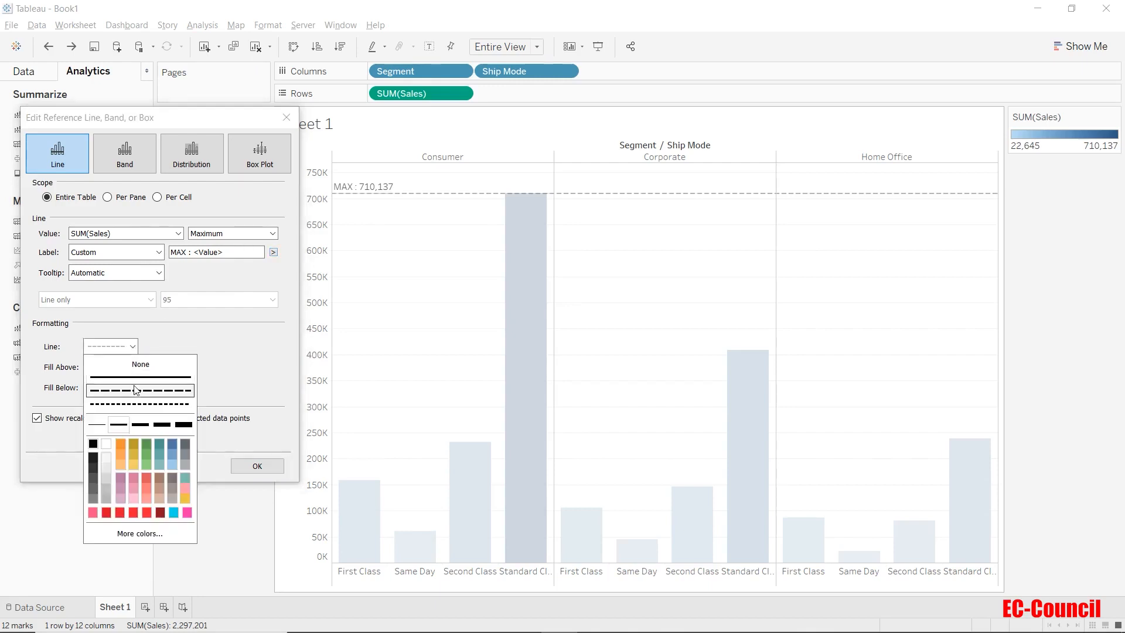
click(138, 424)
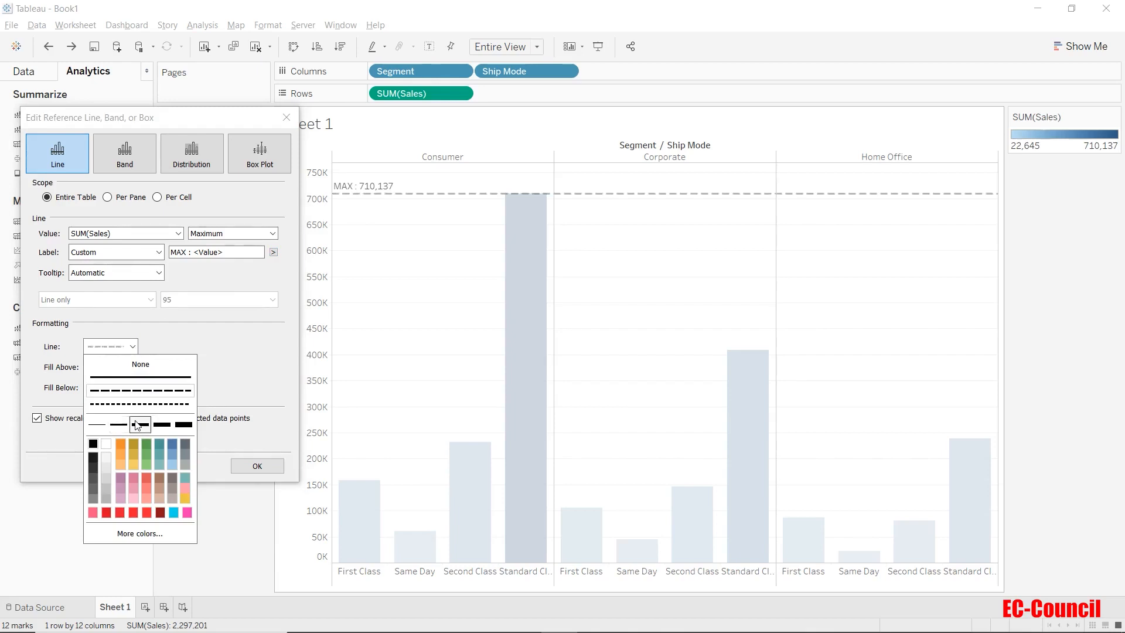
click(118, 509)
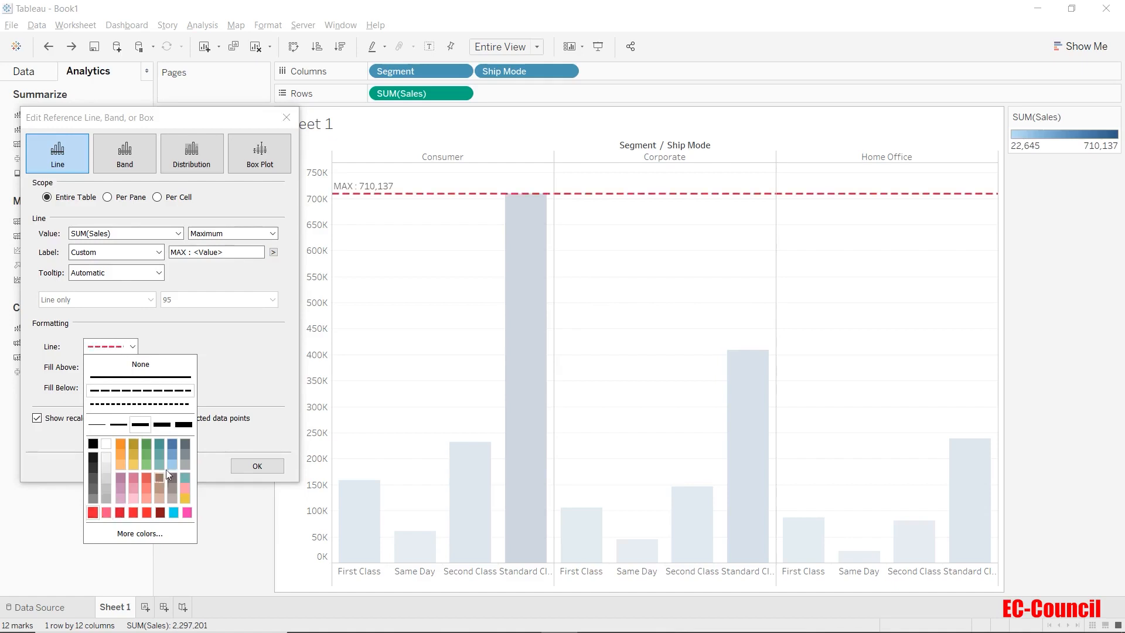
click(224, 361)
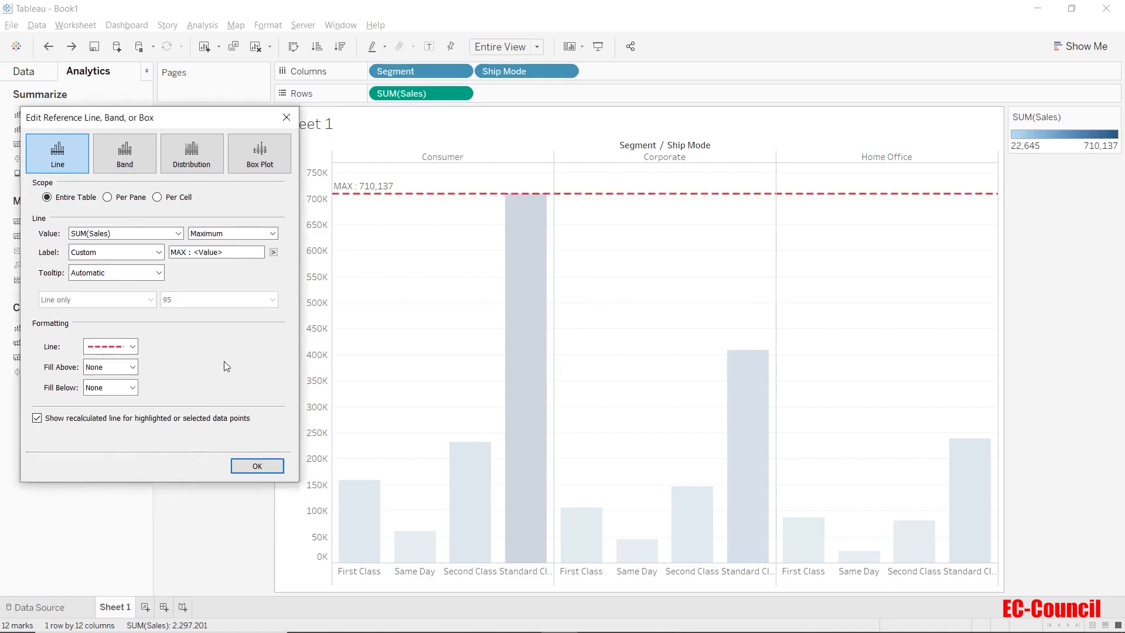
Set the fill above the line to light grey and apply the reference line settings
click(132, 368)
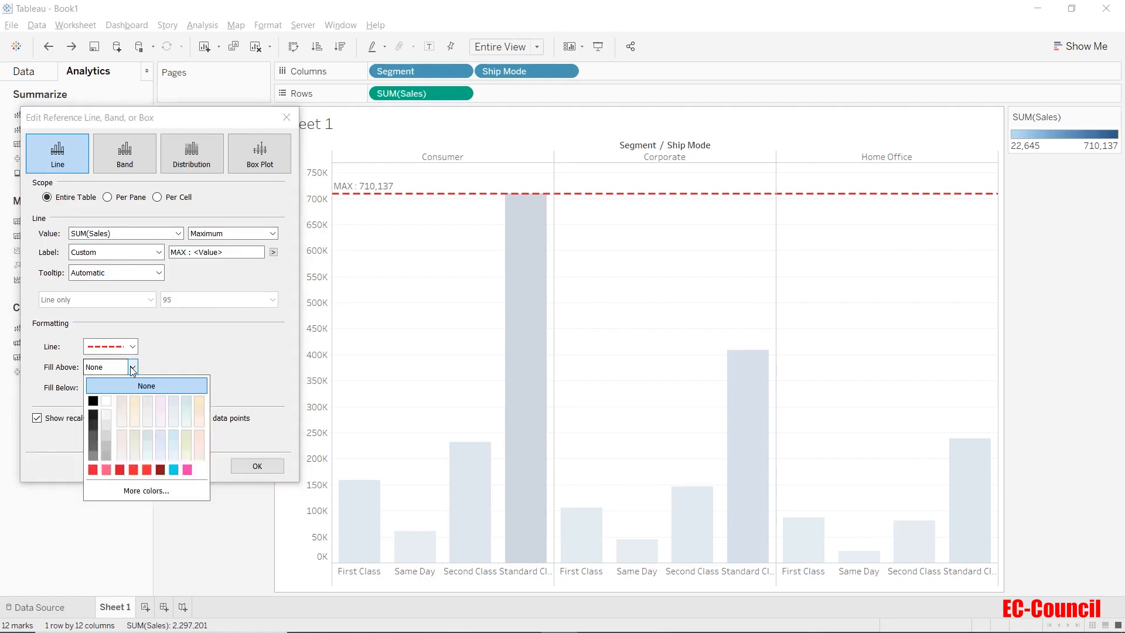
click(104, 415)
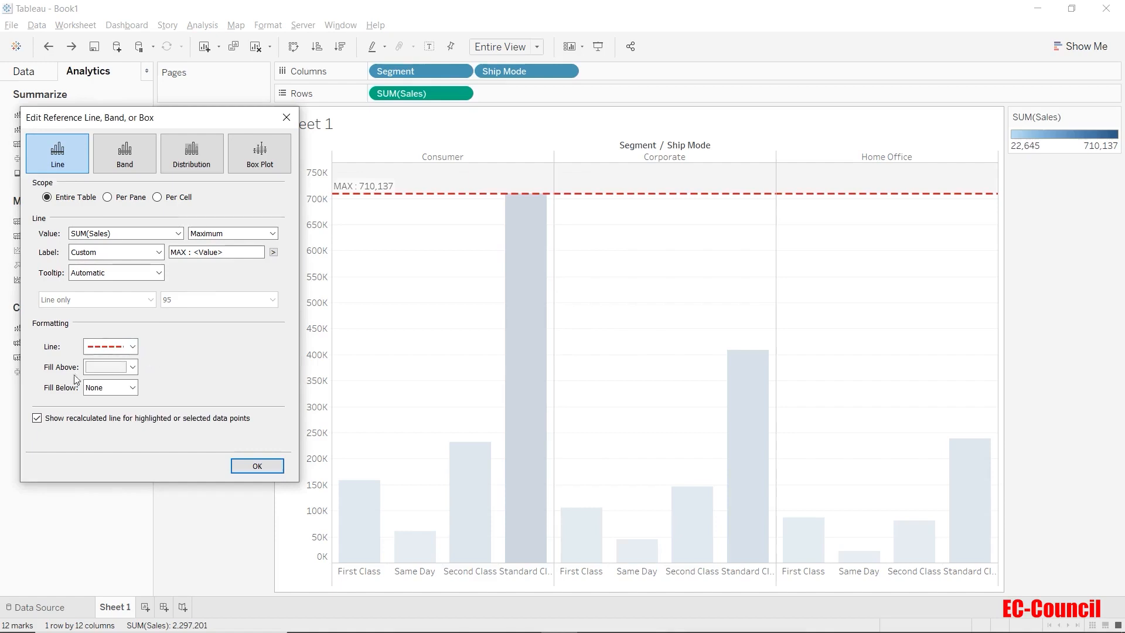
click(246, 467)
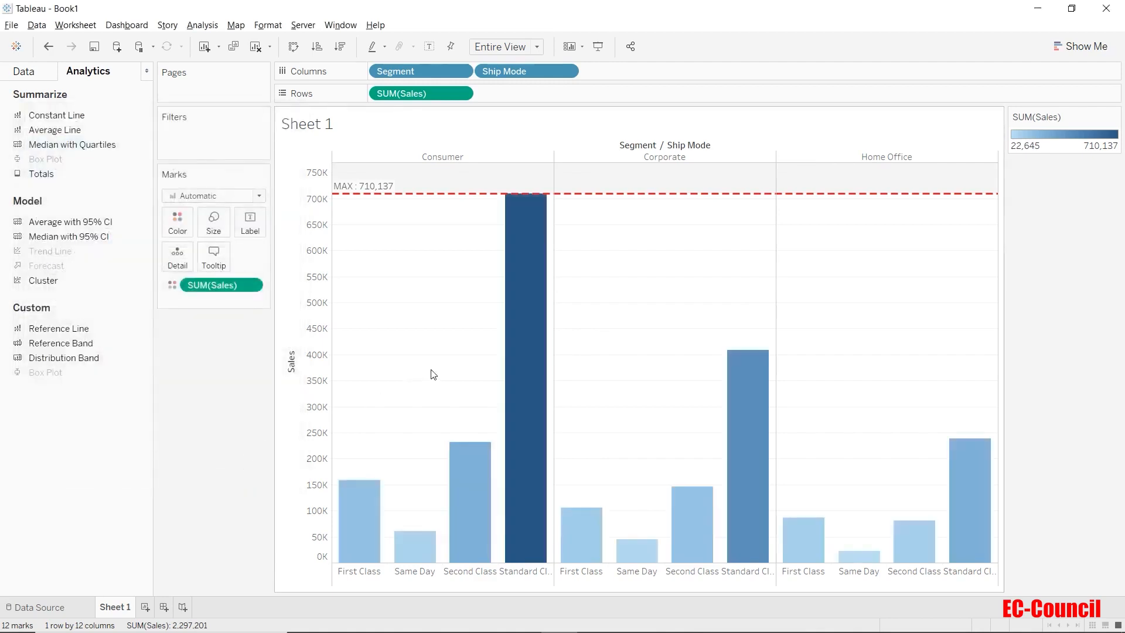
Remove the maximum reference line from the Sales axis
right_click(319, 372)
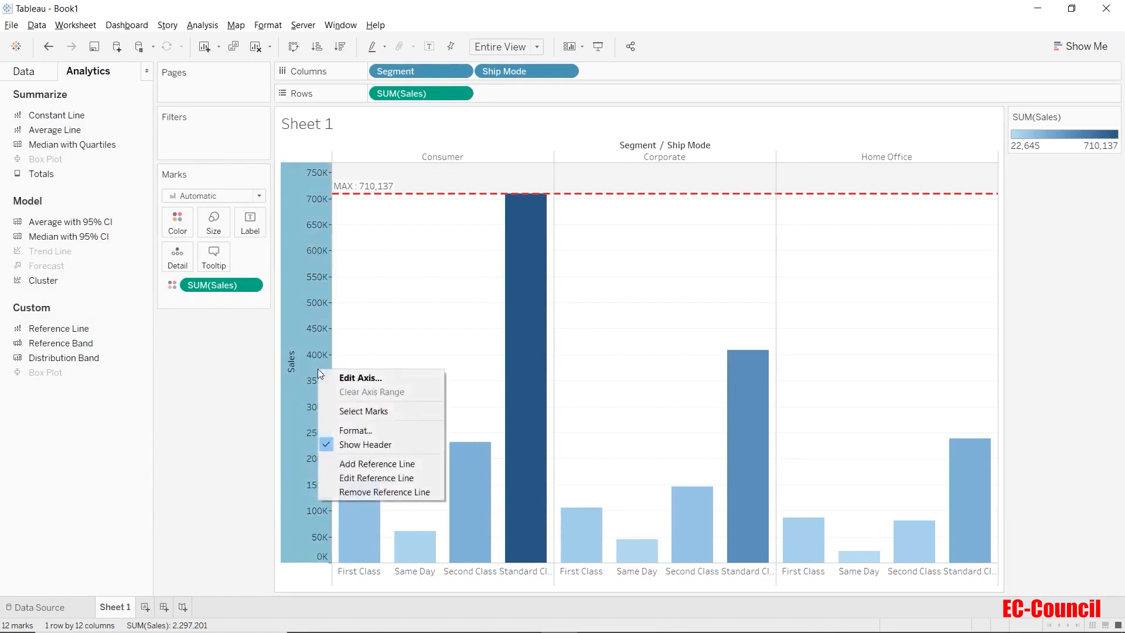
click(354, 492)
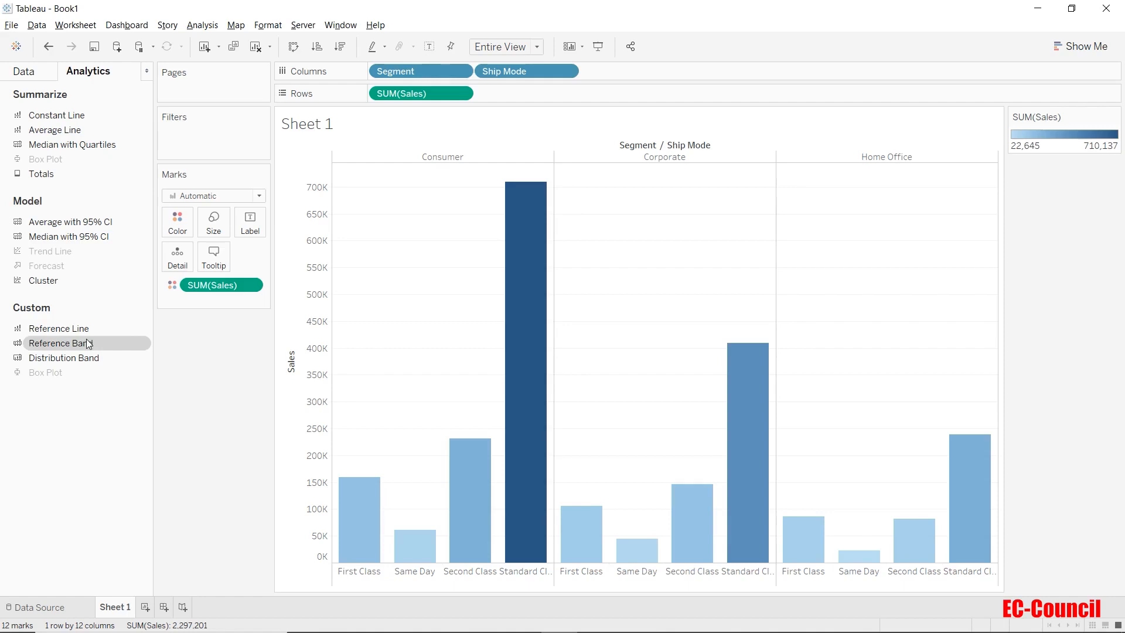
Add a Reference Band to the chart with Pane scope from the Analytics pane
drag(88, 343, 353, 219)
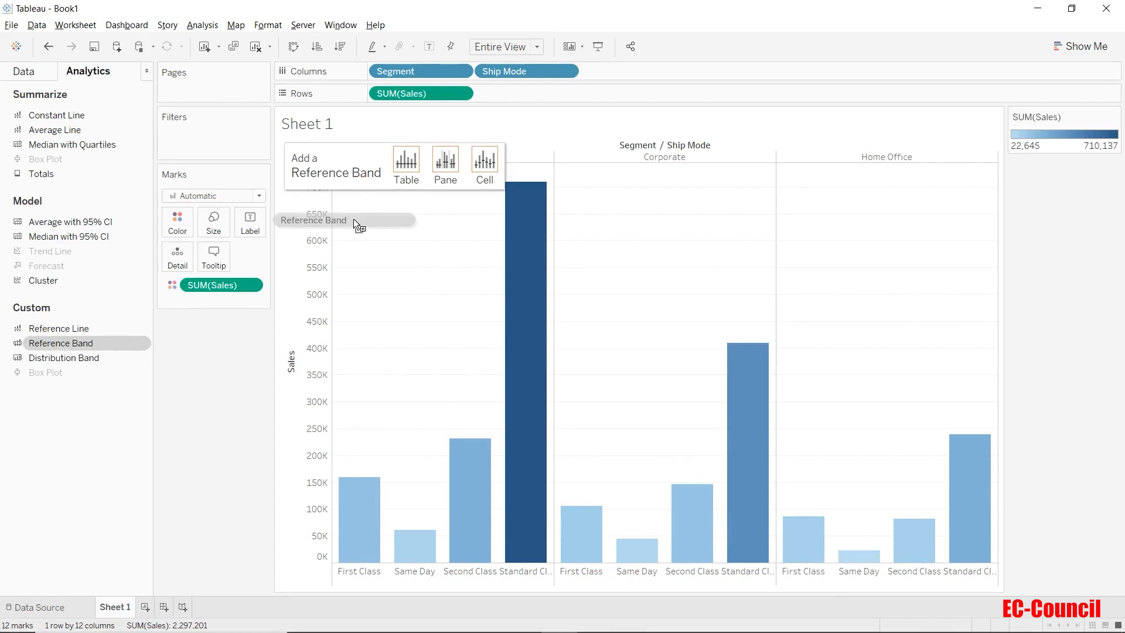
drag(353, 219, 354, 219)
drag(354, 219, 354, 219)
drag(354, 219, 457, 169)
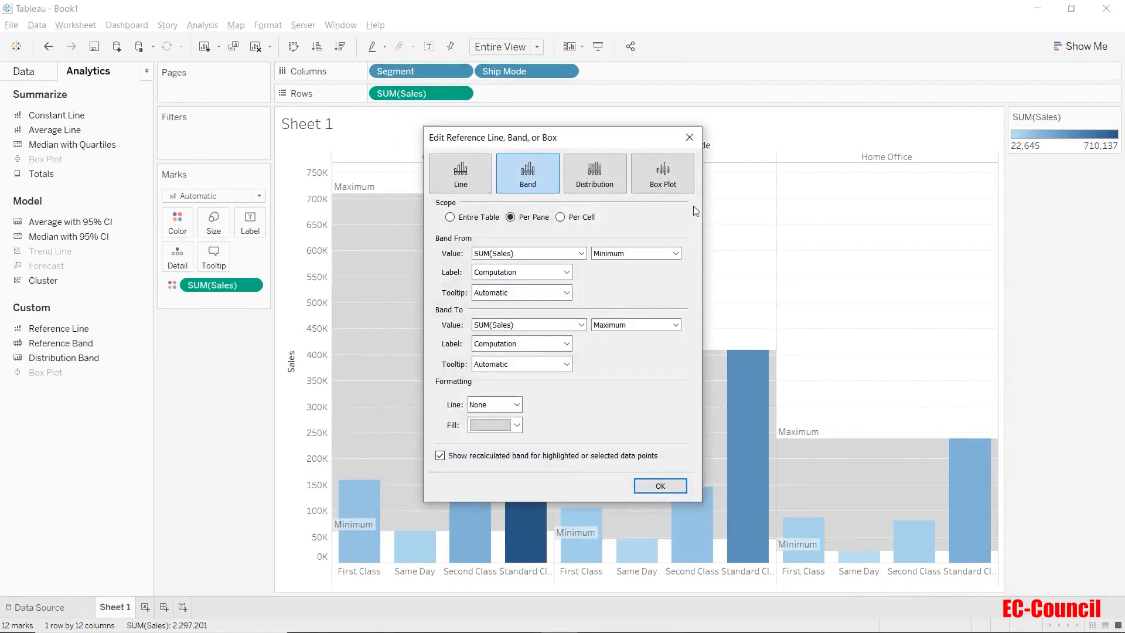
Review the band's From value, aggregation, label and tooltip options in the editor
drag(628, 140, 232, 131)
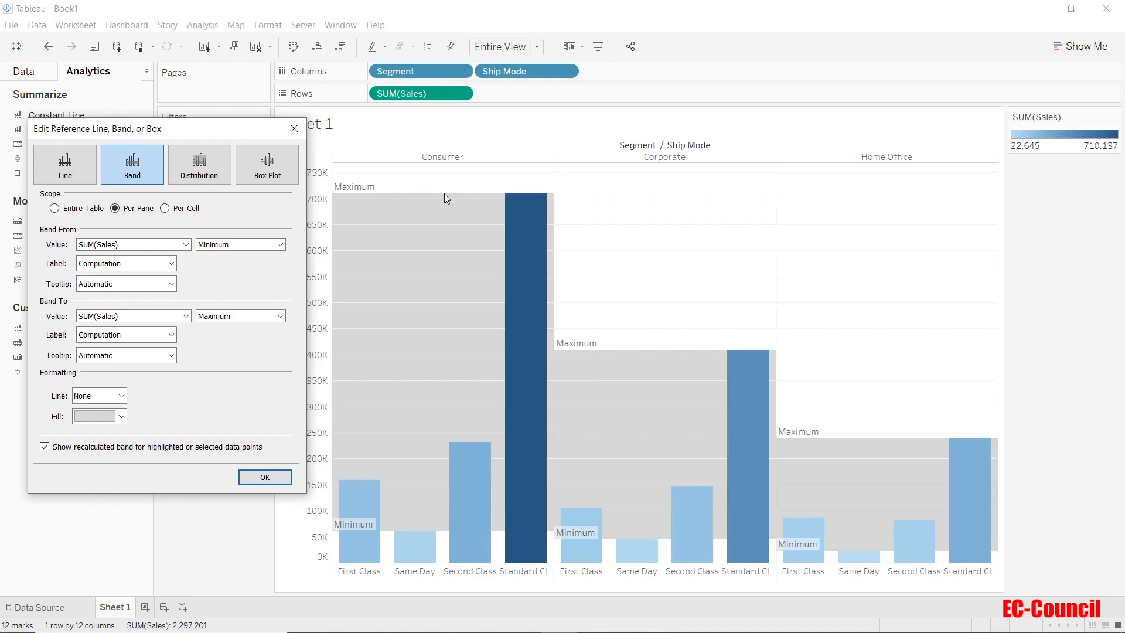
click(172, 244)
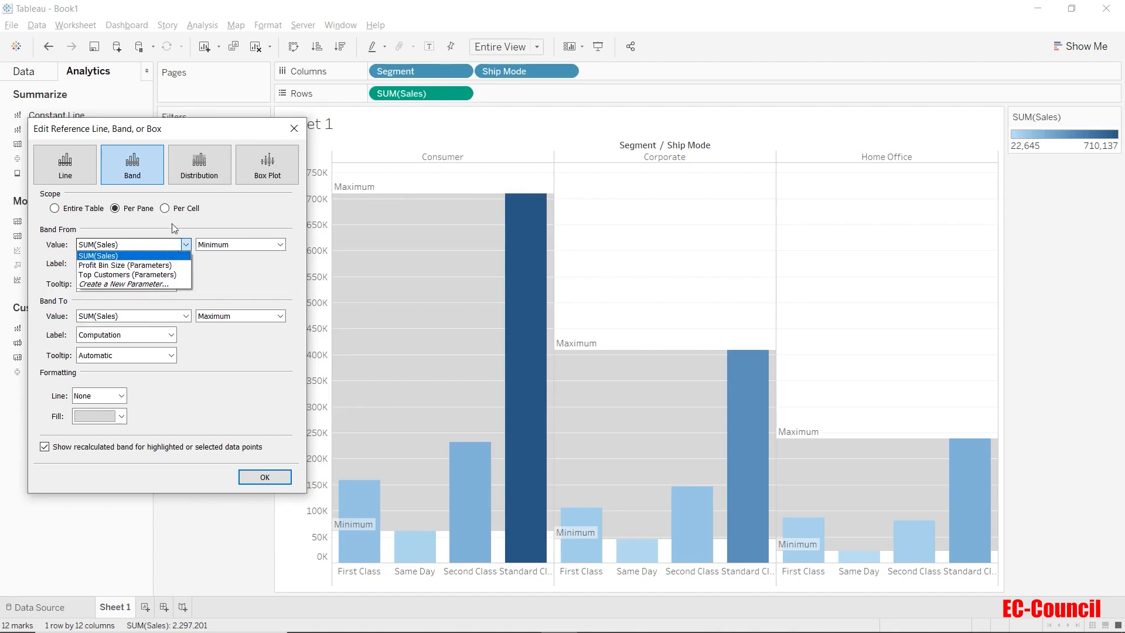
click(176, 228)
click(223, 246)
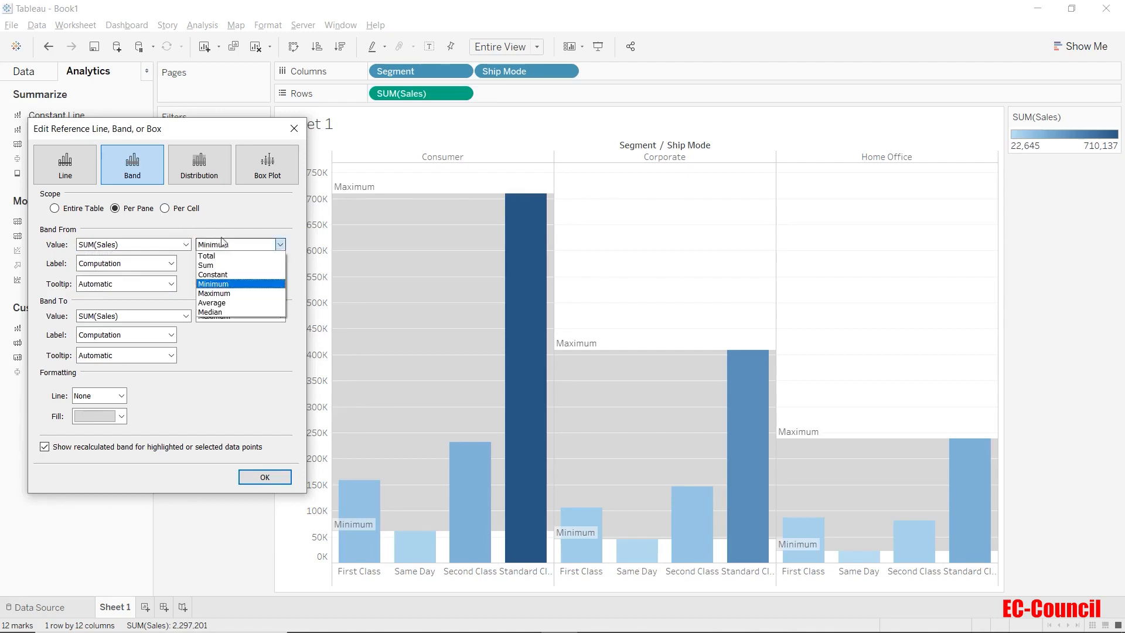
click(223, 246)
click(171, 264)
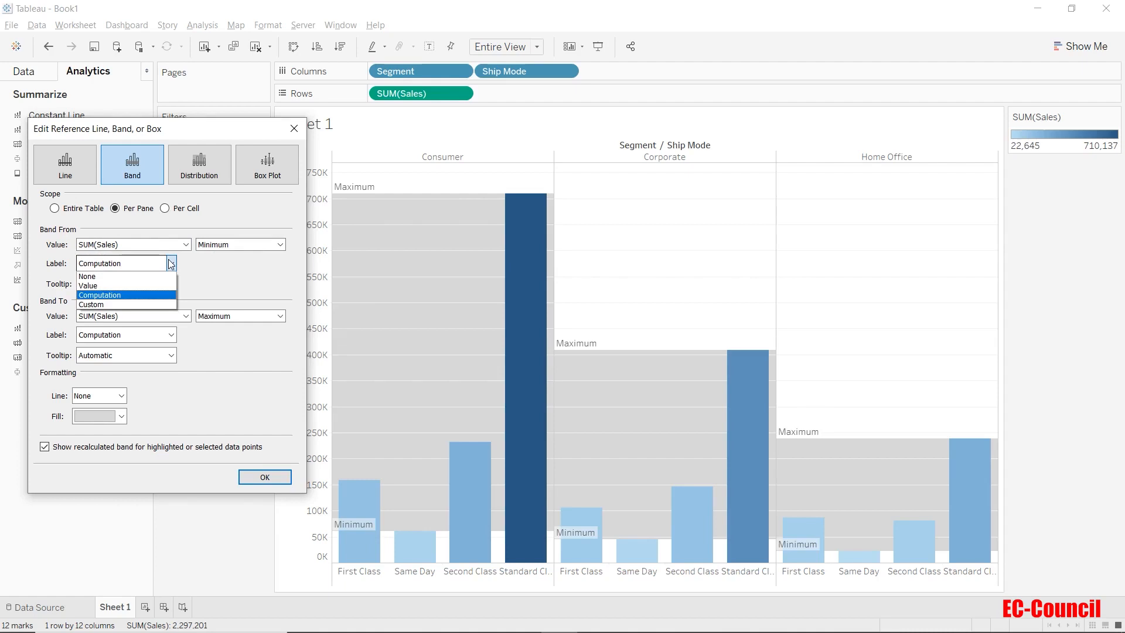
click(191, 267)
click(164, 284)
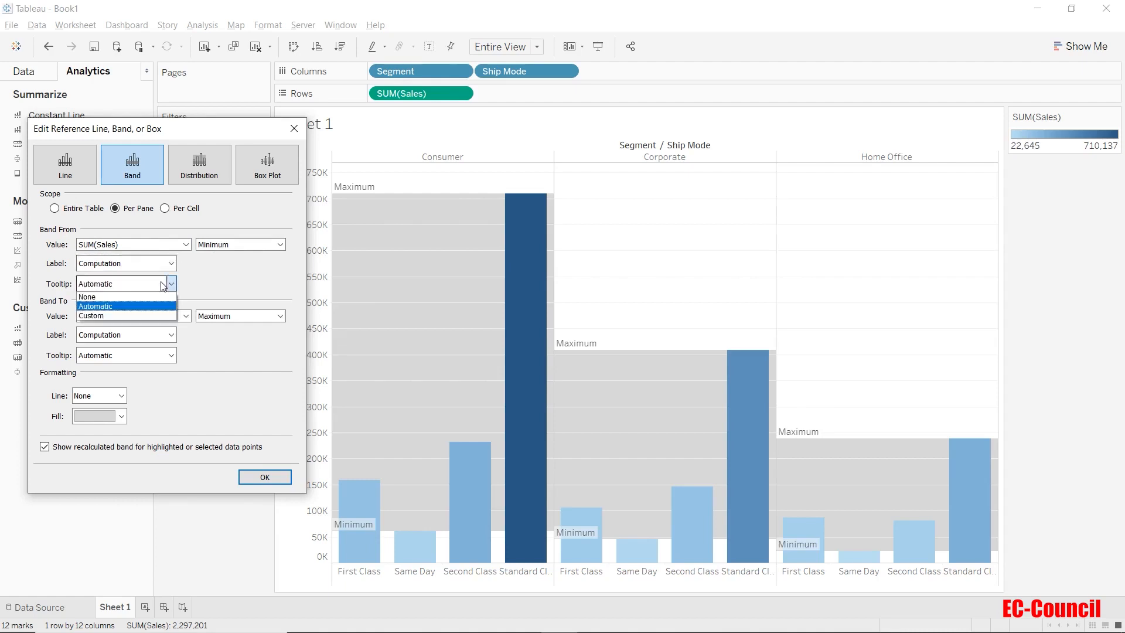
click(206, 286)
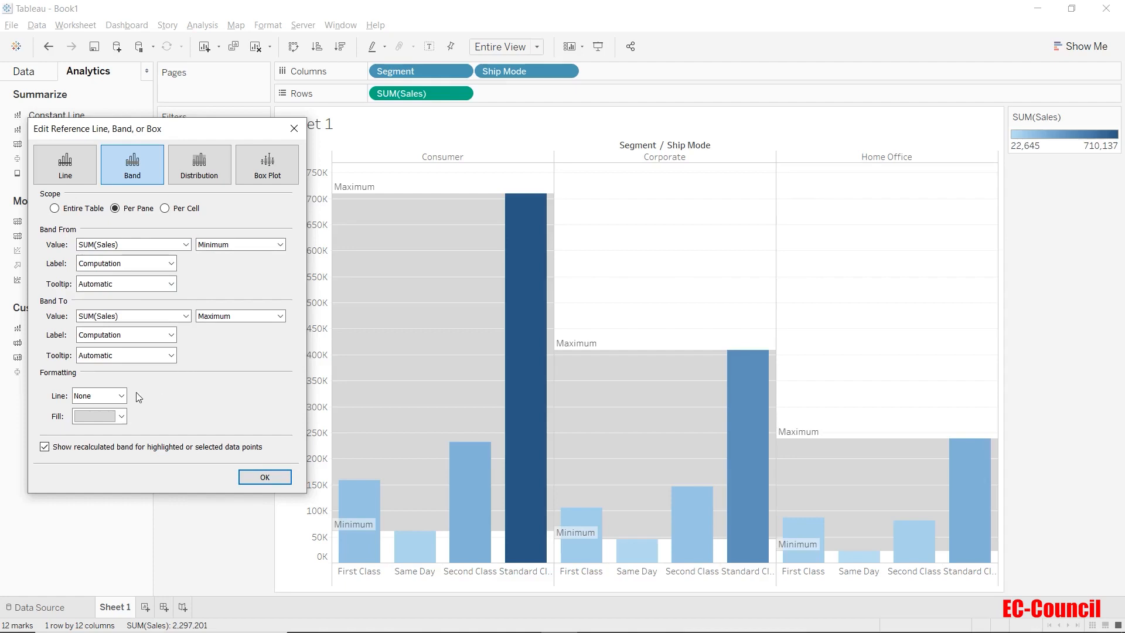
Give the band a thin solid black border line and a light pink fill, then apply it
click(121, 395)
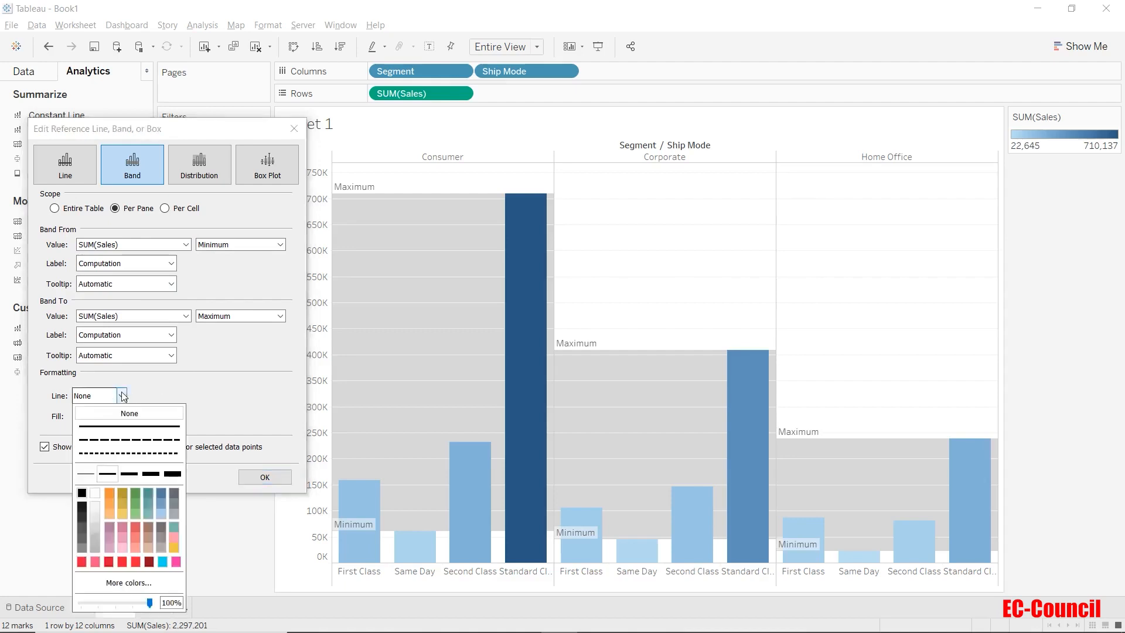
click(105, 480)
click(203, 384)
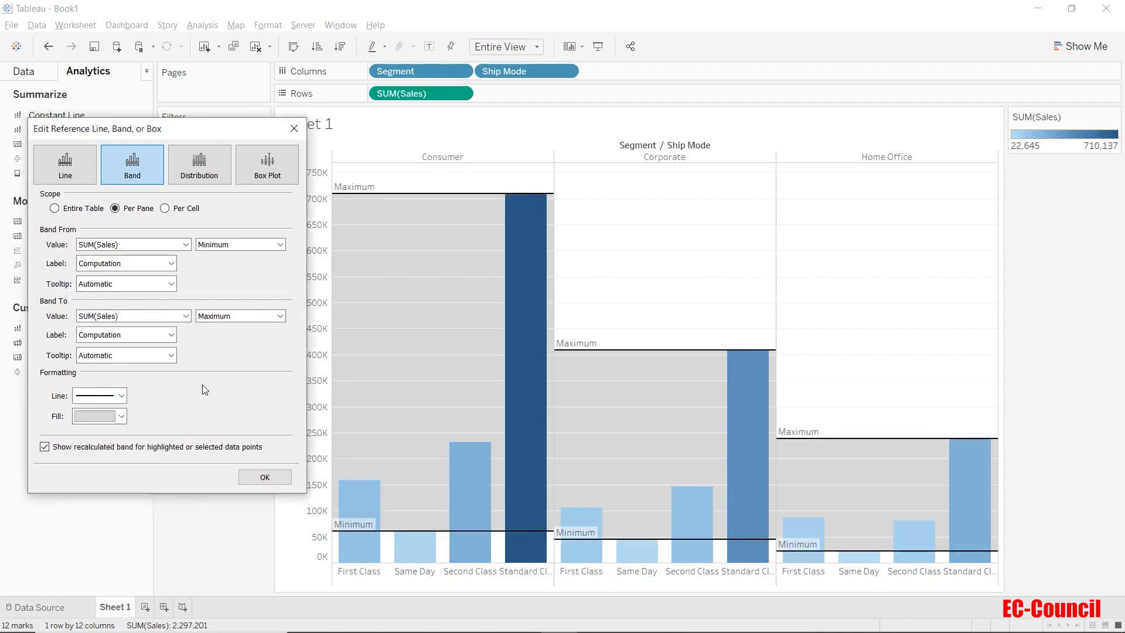
click(121, 416)
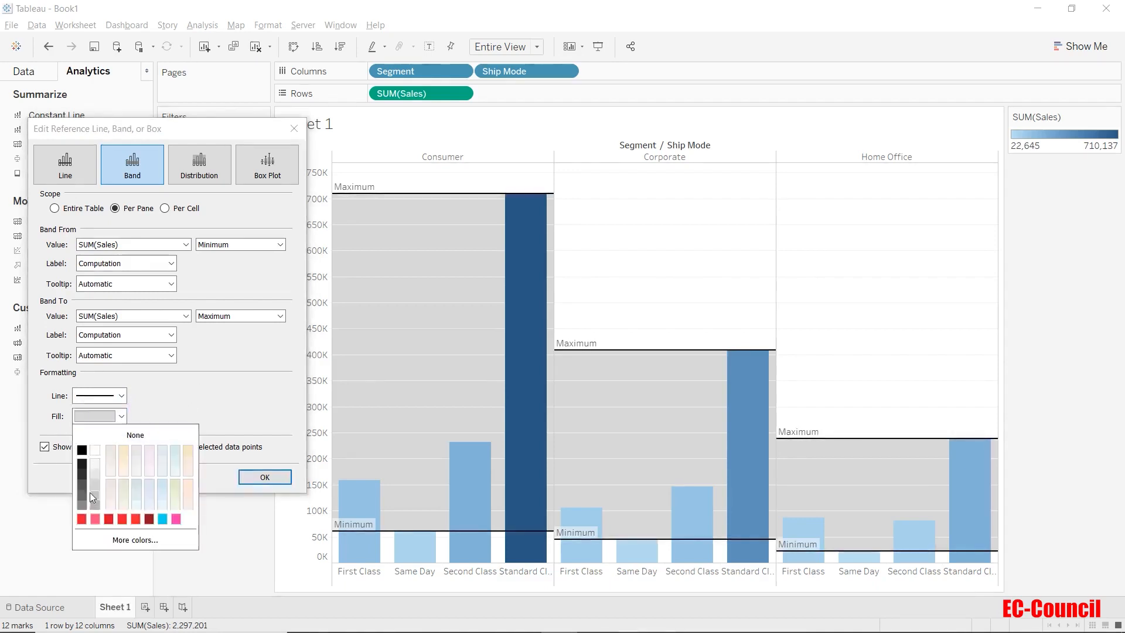
click(109, 483)
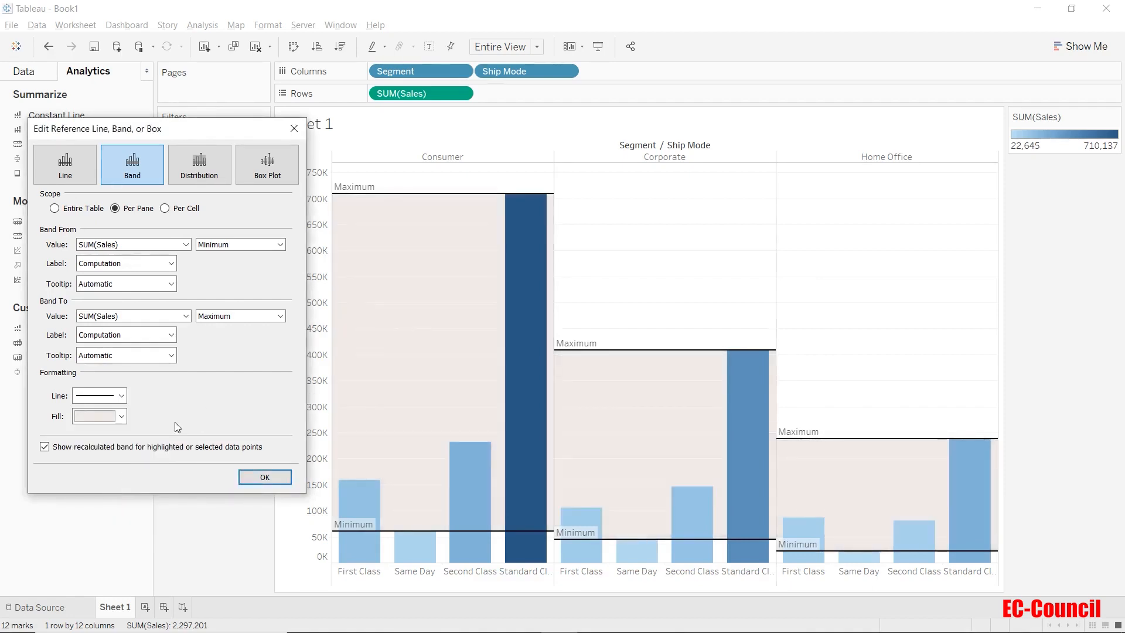
click(255, 480)
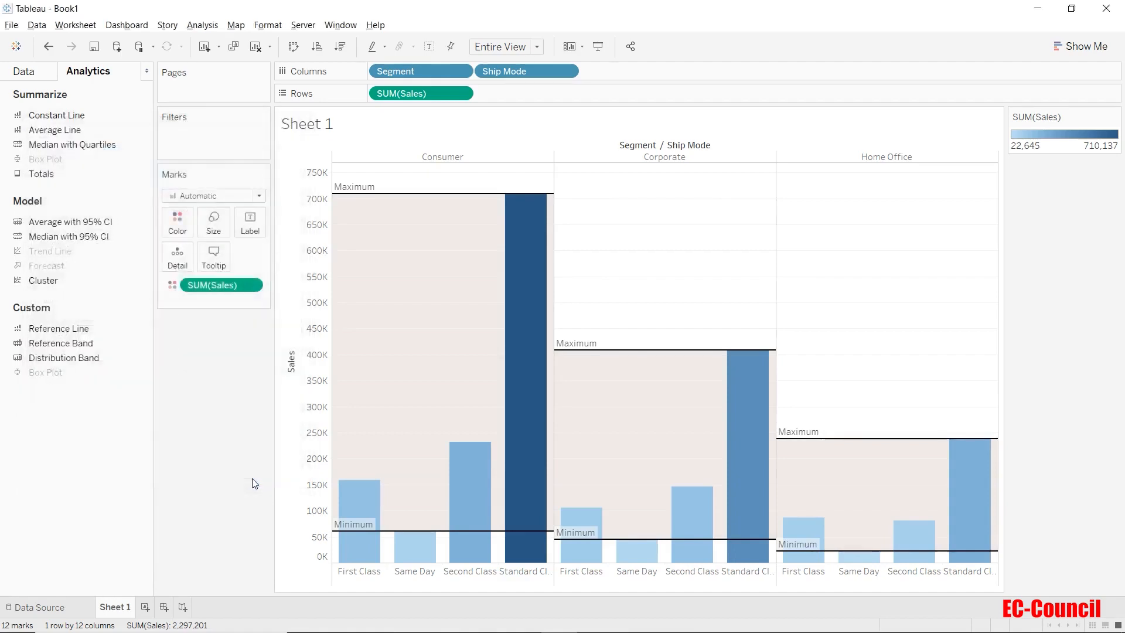
Remove the reference band from the Sales axis
right_click(315, 420)
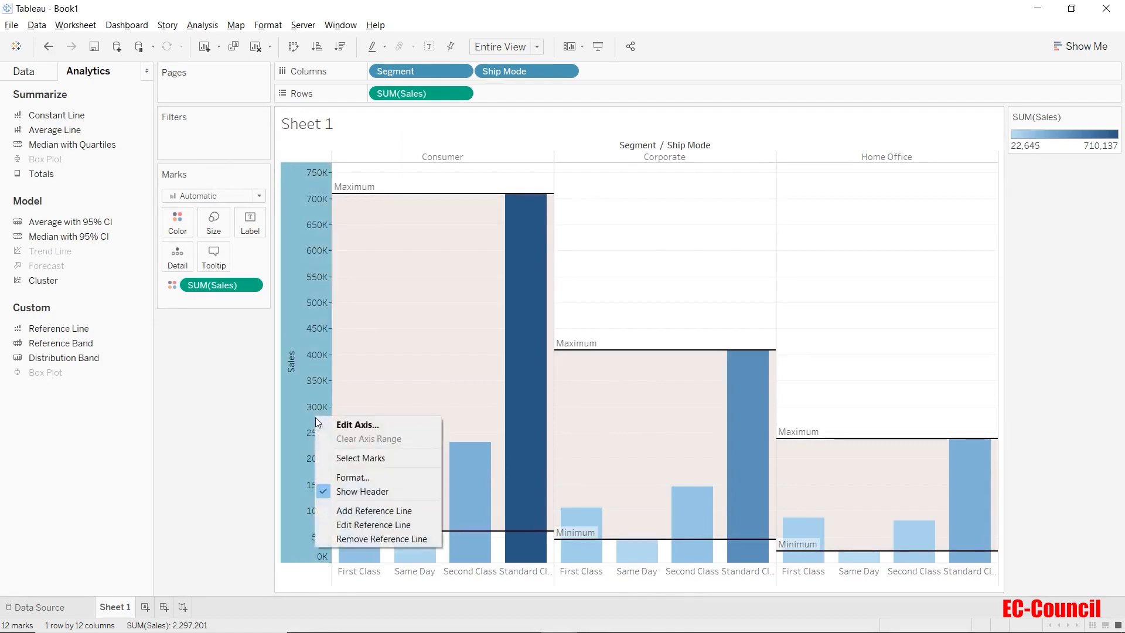
click(355, 540)
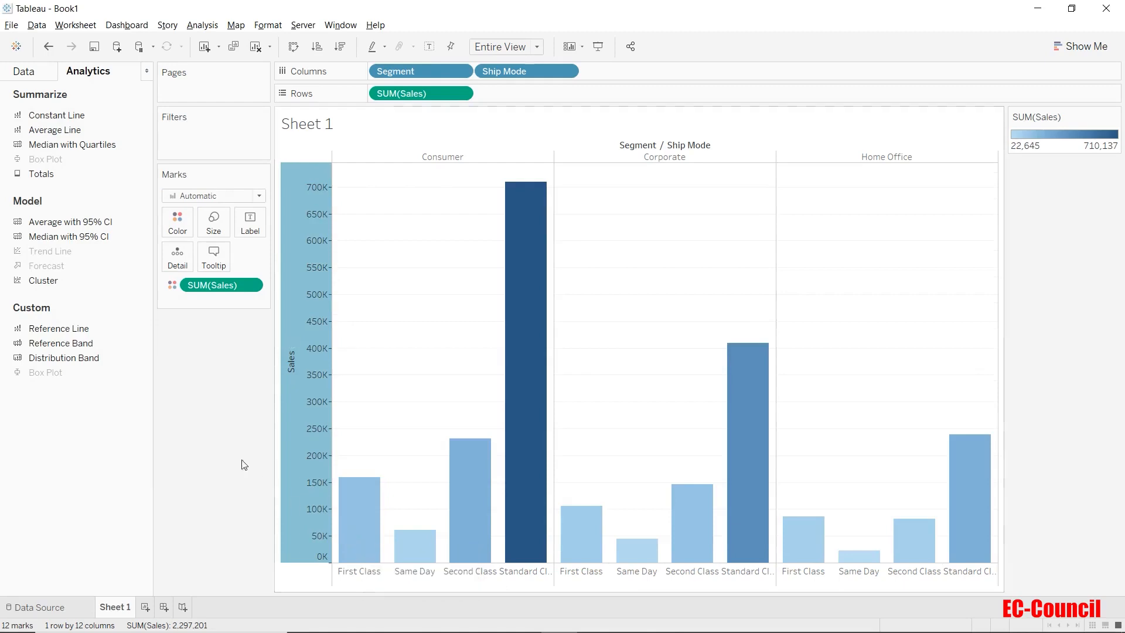
click(225, 446)
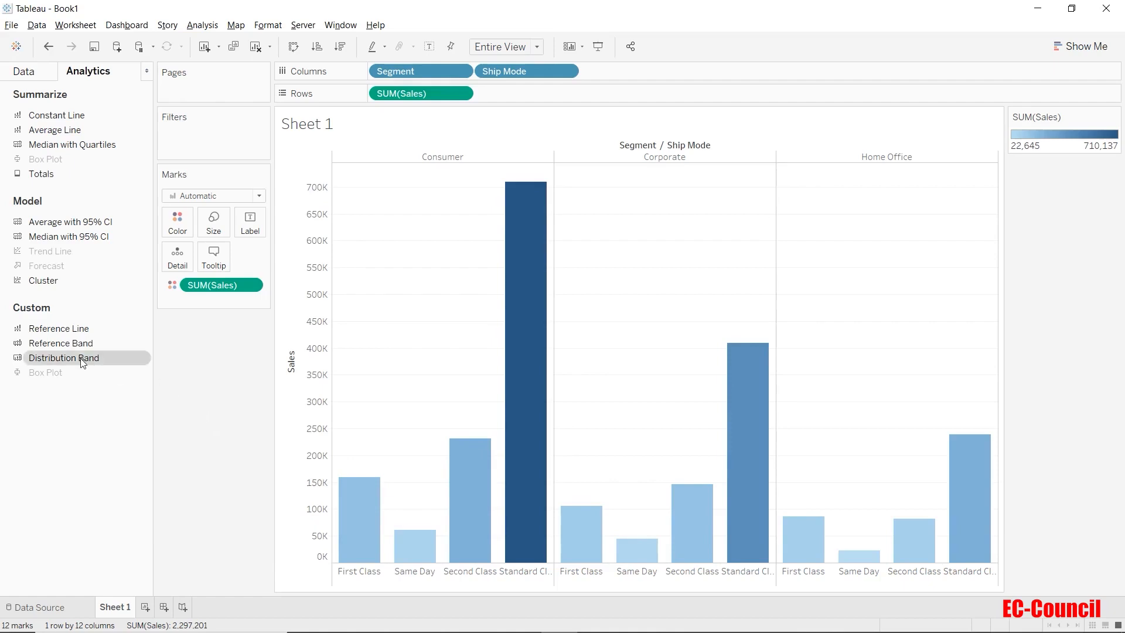
Add a Distribution Band to the chart with Pane scope from the Analytics pane
mouse_move(82, 362)
mouse_down()
mouse_move(224, 270)
mouse_move(456, 166)
mouse_up()
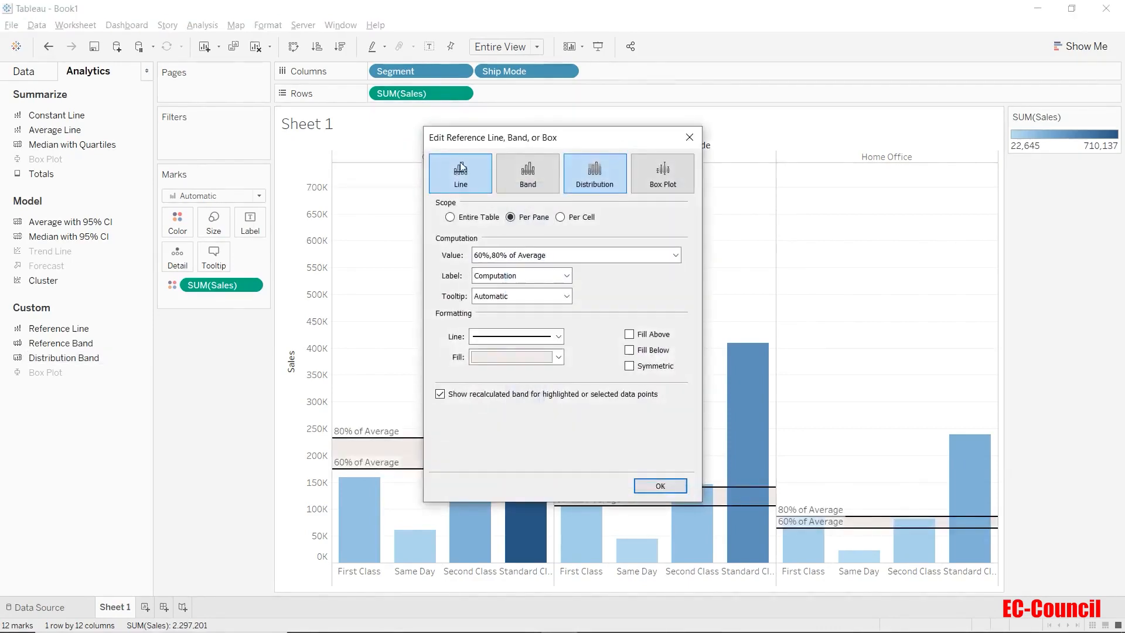
drag(571, 142, 187, 133)
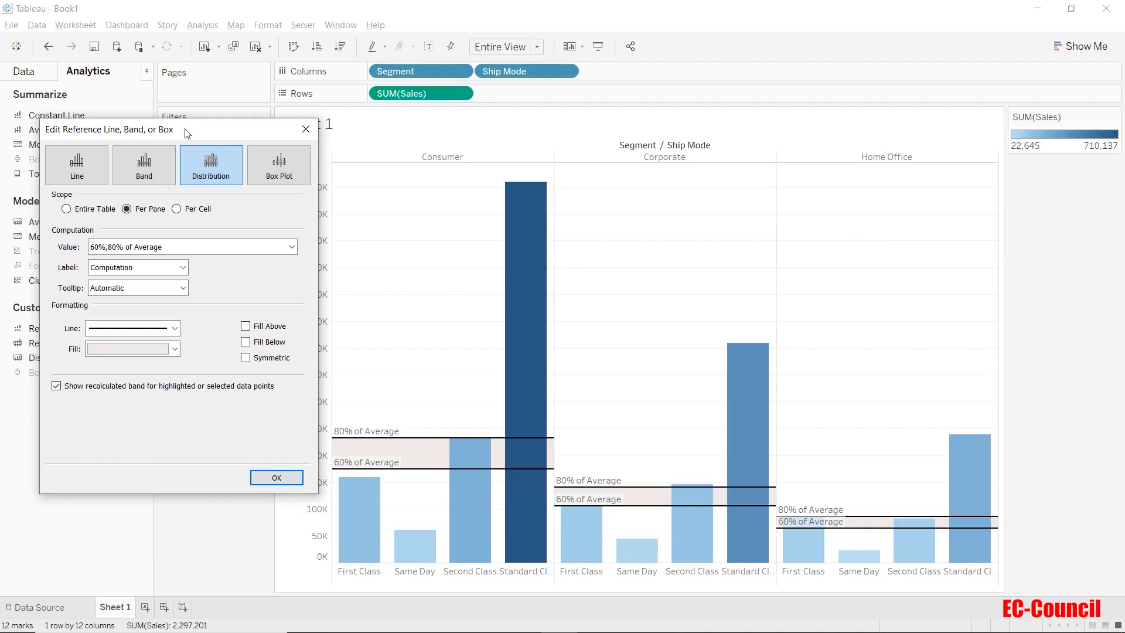
Set the distribution band's value to Standard Deviation with factors -1,1 on the Sample, after trying Percentages, Percentiles and Quantiles
click(159, 248)
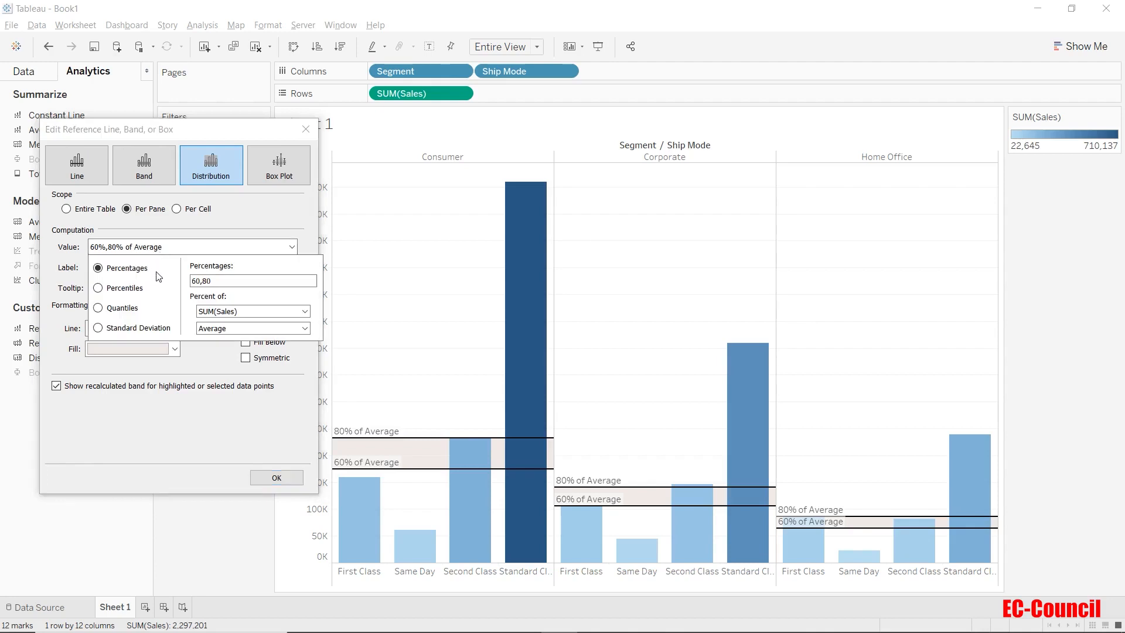
click(210, 312)
click(209, 323)
click(211, 328)
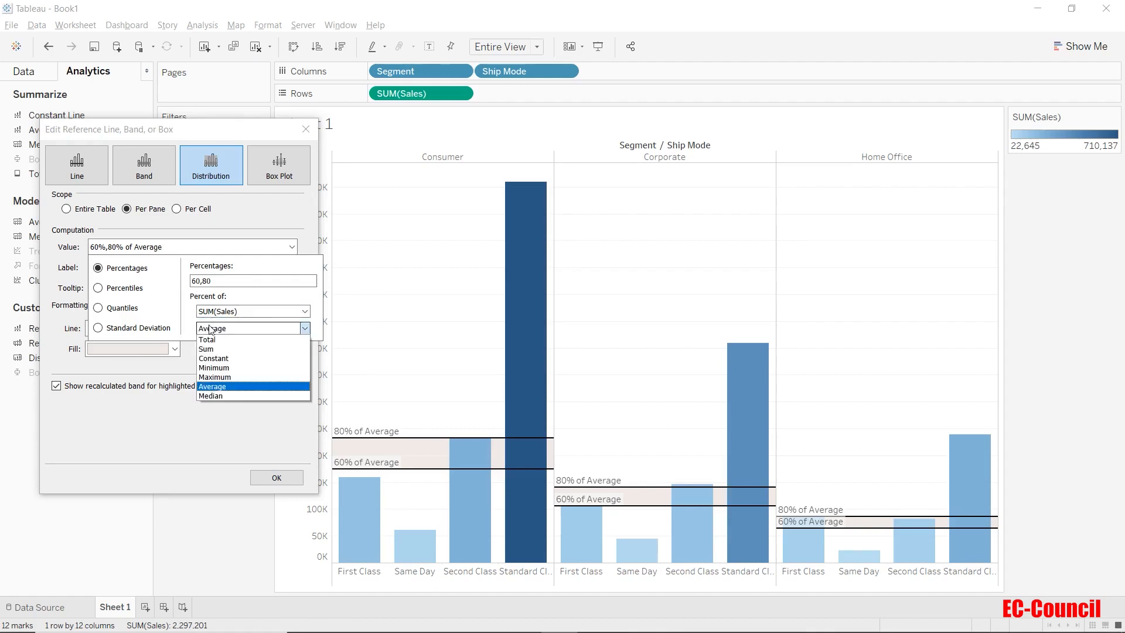
click(211, 330)
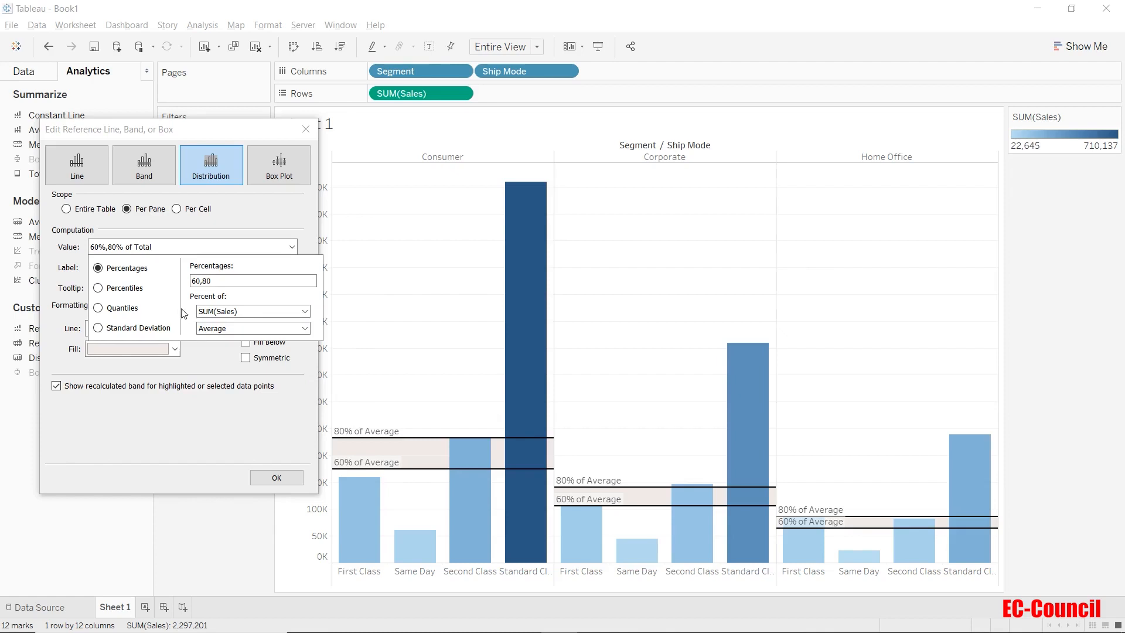
click(98, 288)
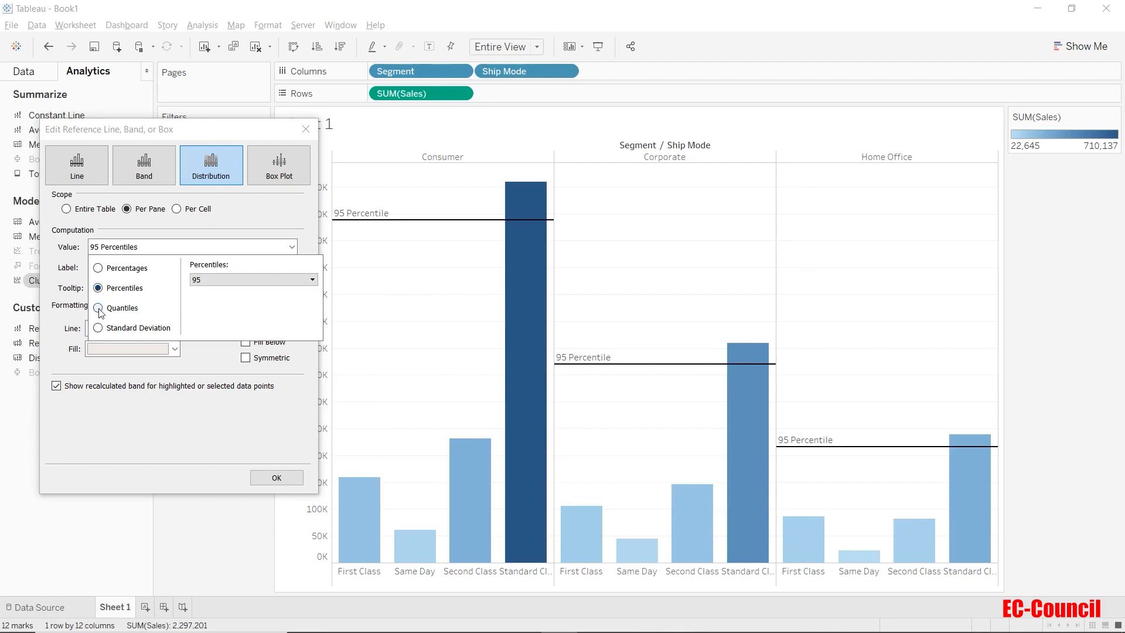
click(99, 312)
click(97, 328)
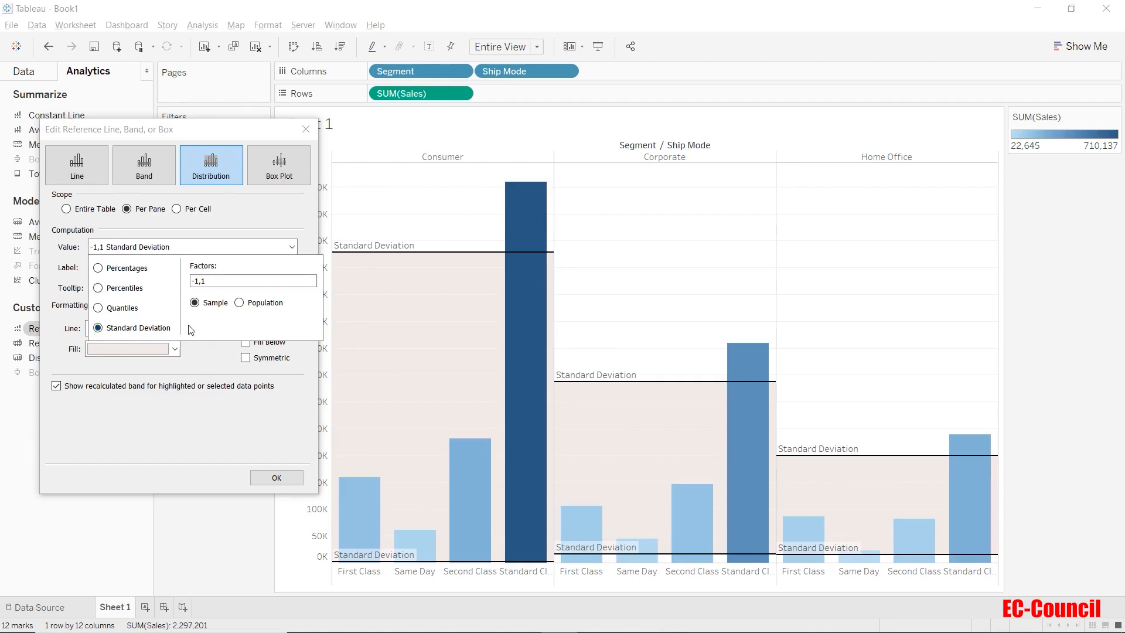
click(202, 357)
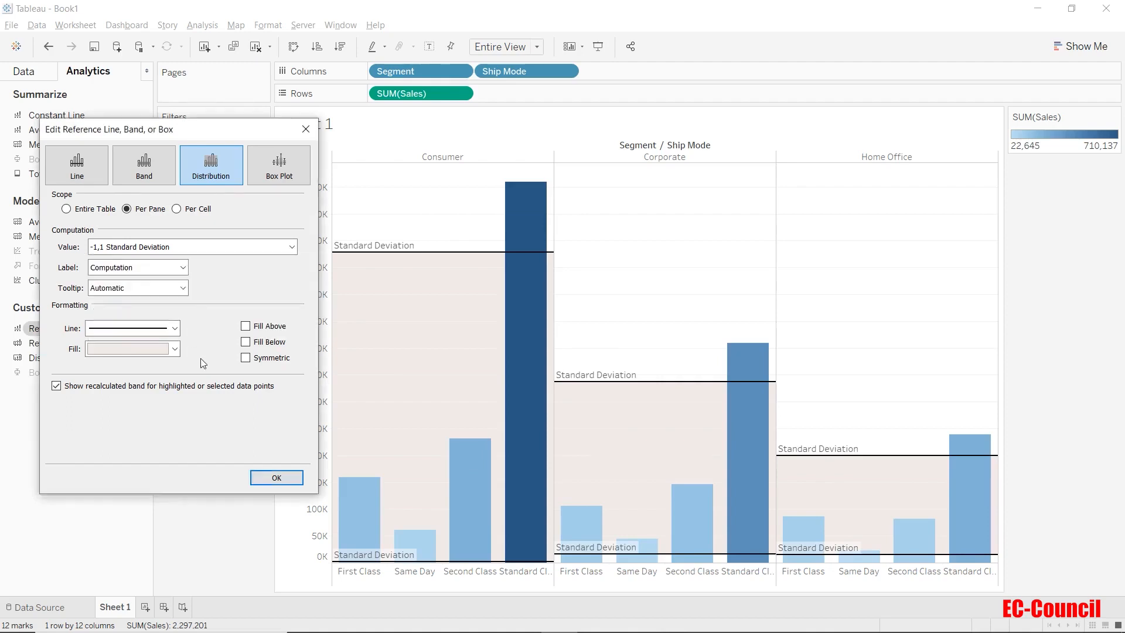
Review the Label and Tooltip options for the distribution band
click(164, 270)
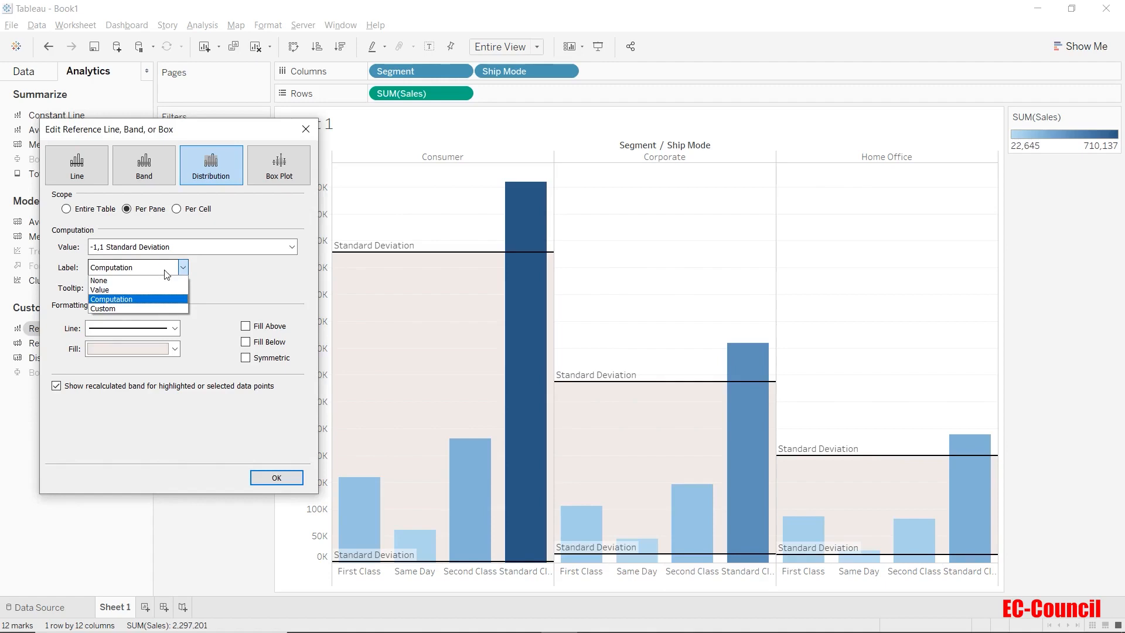
click(207, 293)
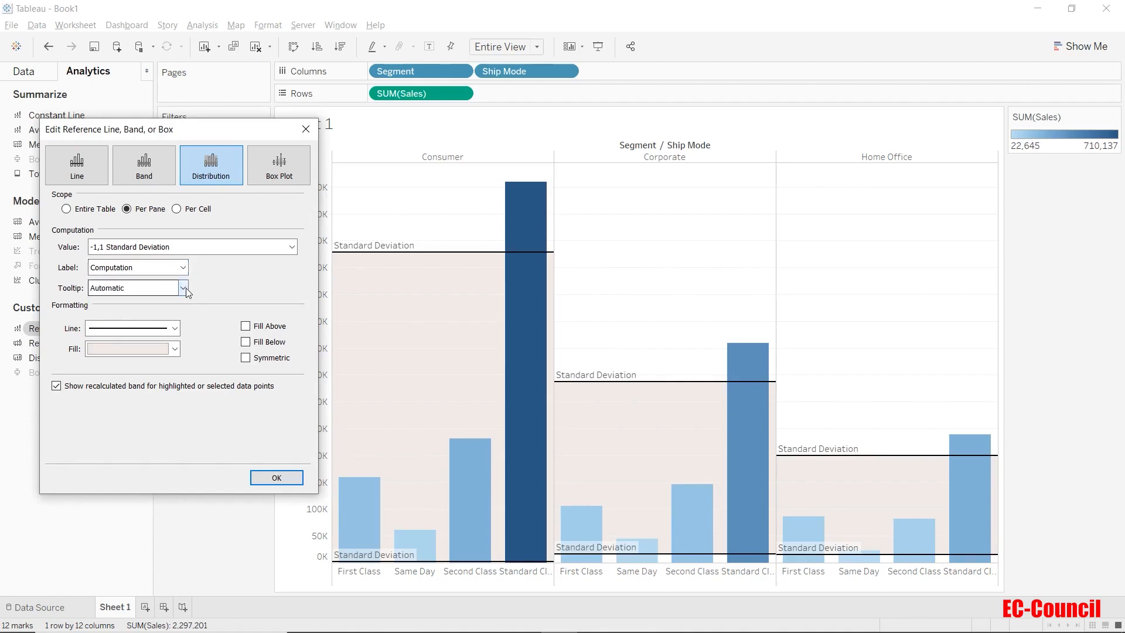
click(184, 287)
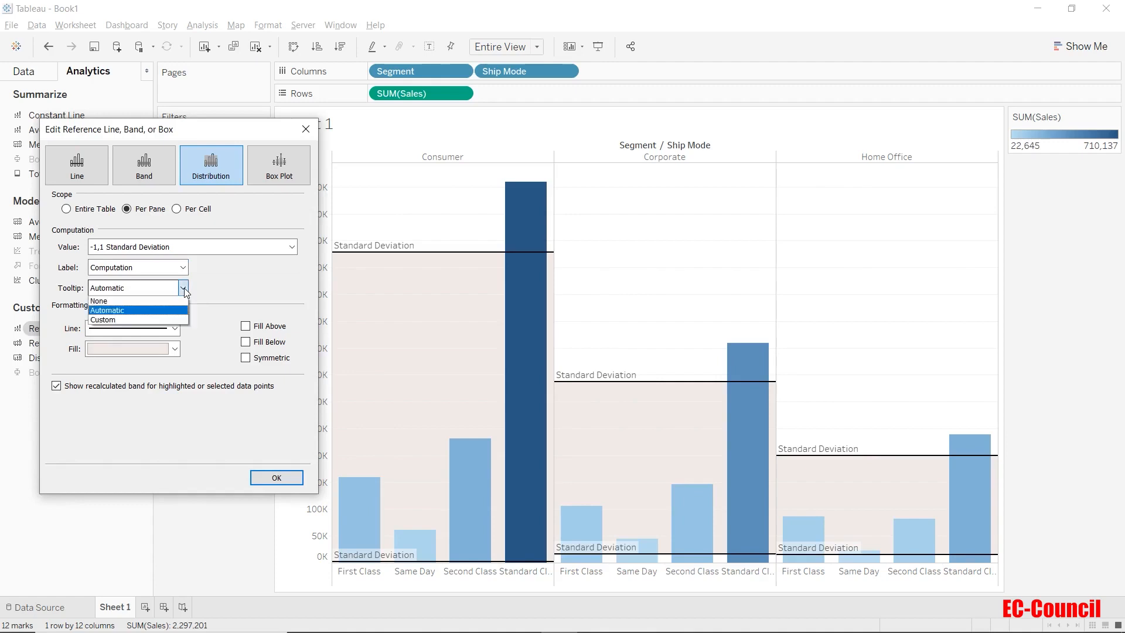
click(200, 291)
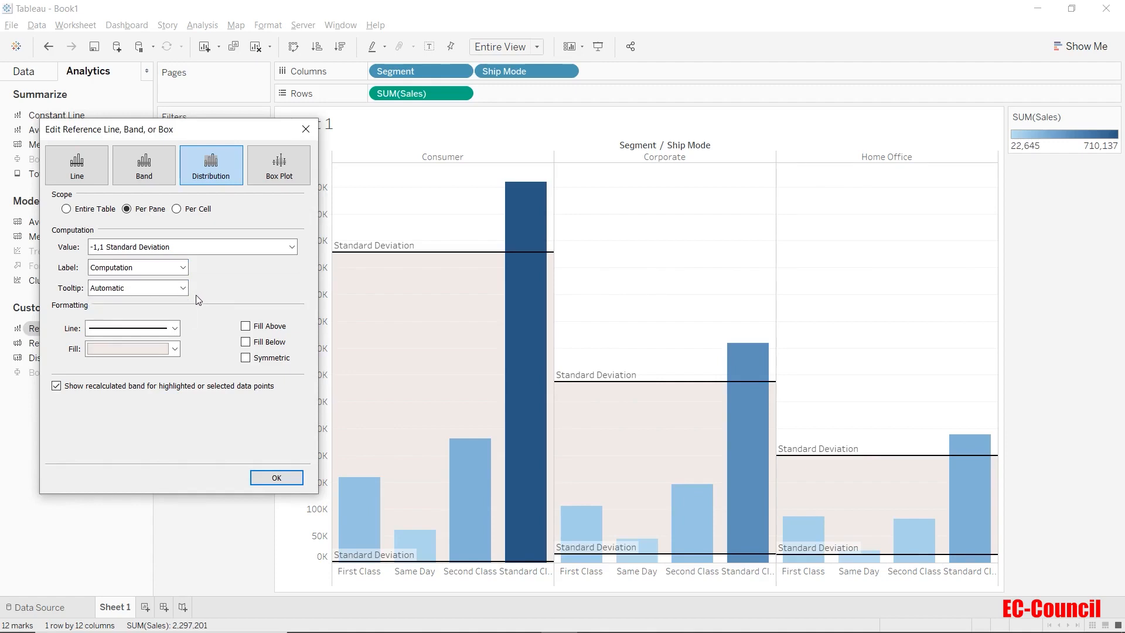
Give the distribution band a light orange line and a light grey fill, then apply it
click(177, 327)
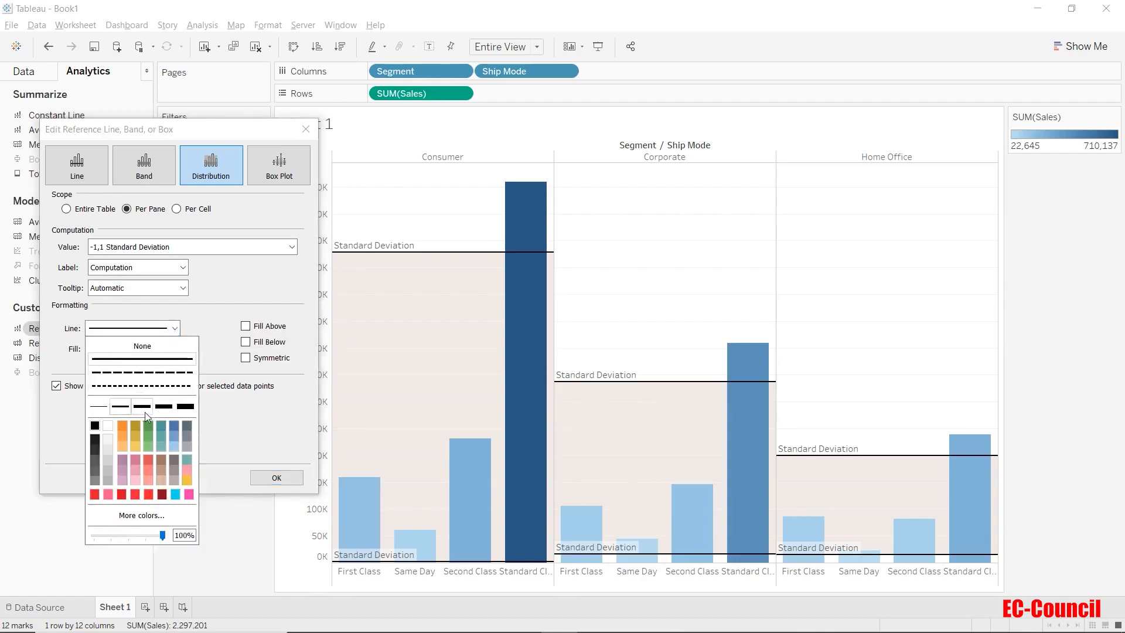
click(120, 447)
click(204, 326)
click(146, 349)
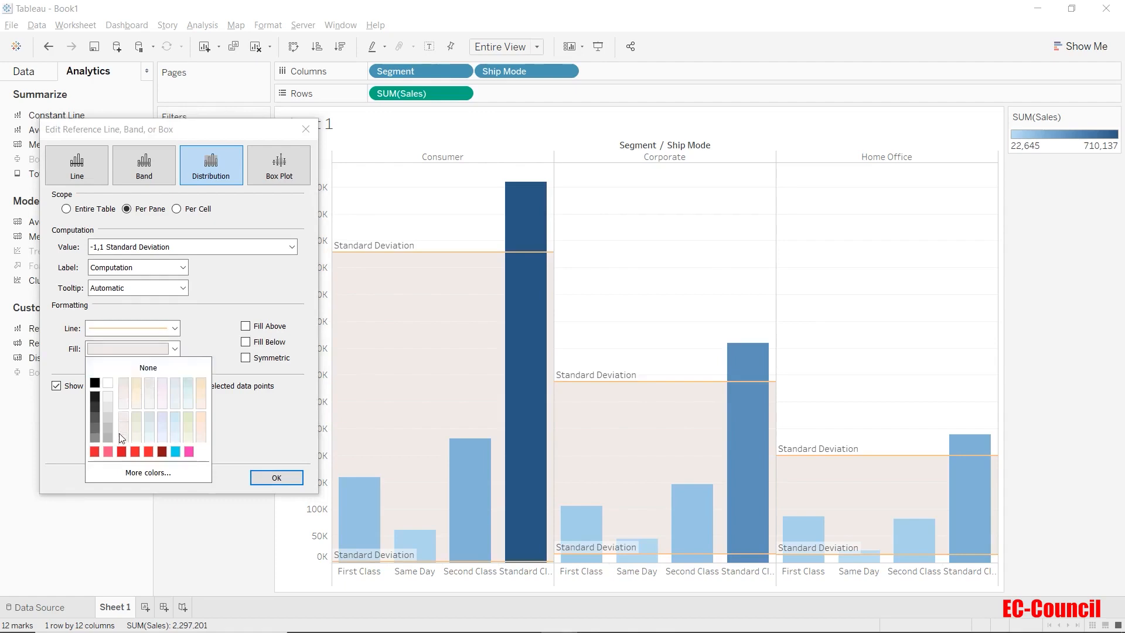
click(150, 422)
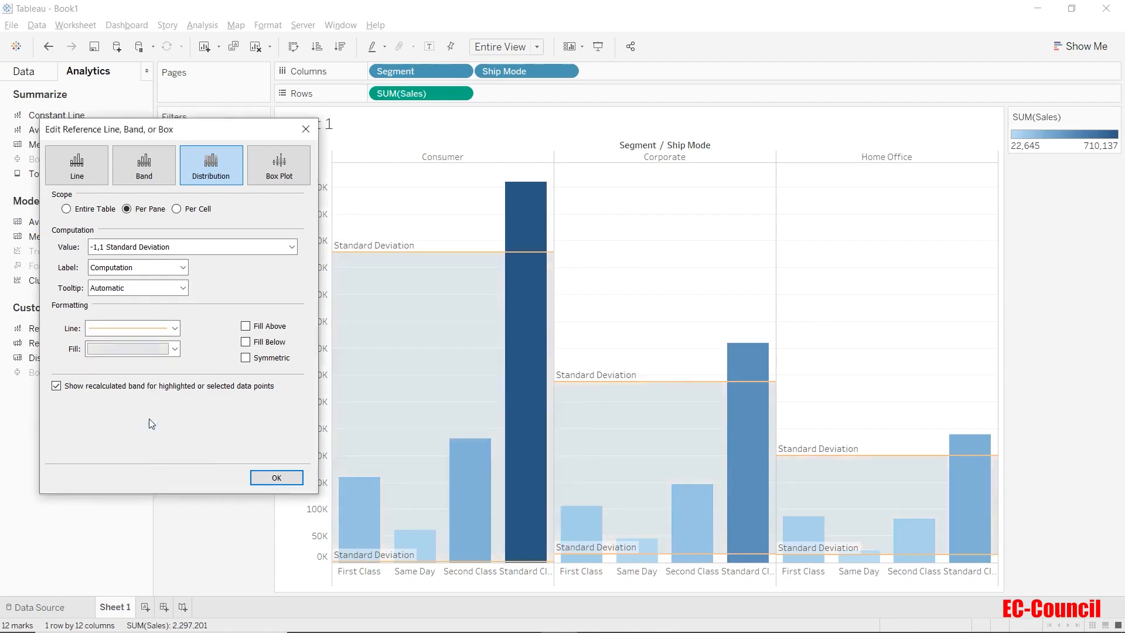
click(275, 478)
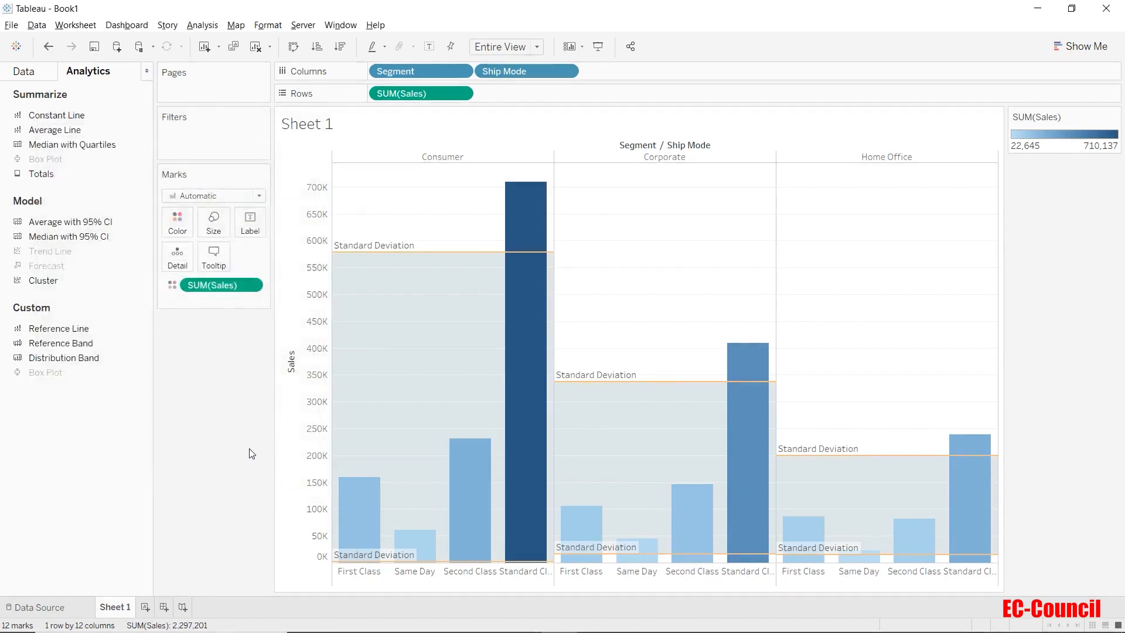